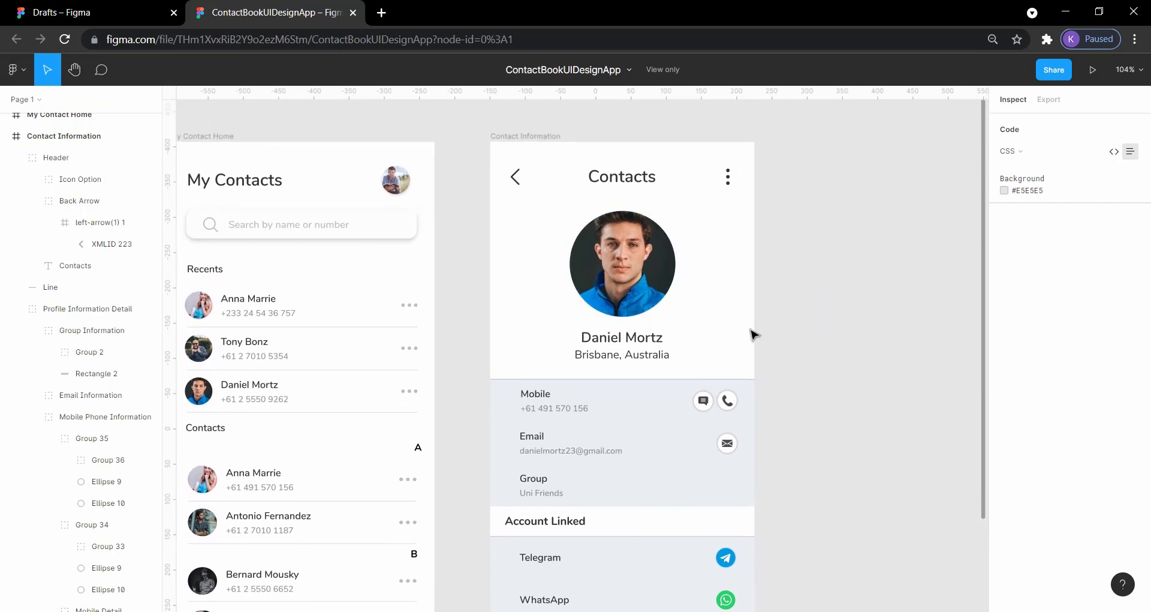
- Examine the layout of the My Contact Home and Contact Information screens in the reference design
scroll(723, 396, down, 3)
scroll(352, 298, up, 5)
scroll(352, 298, left, 3)
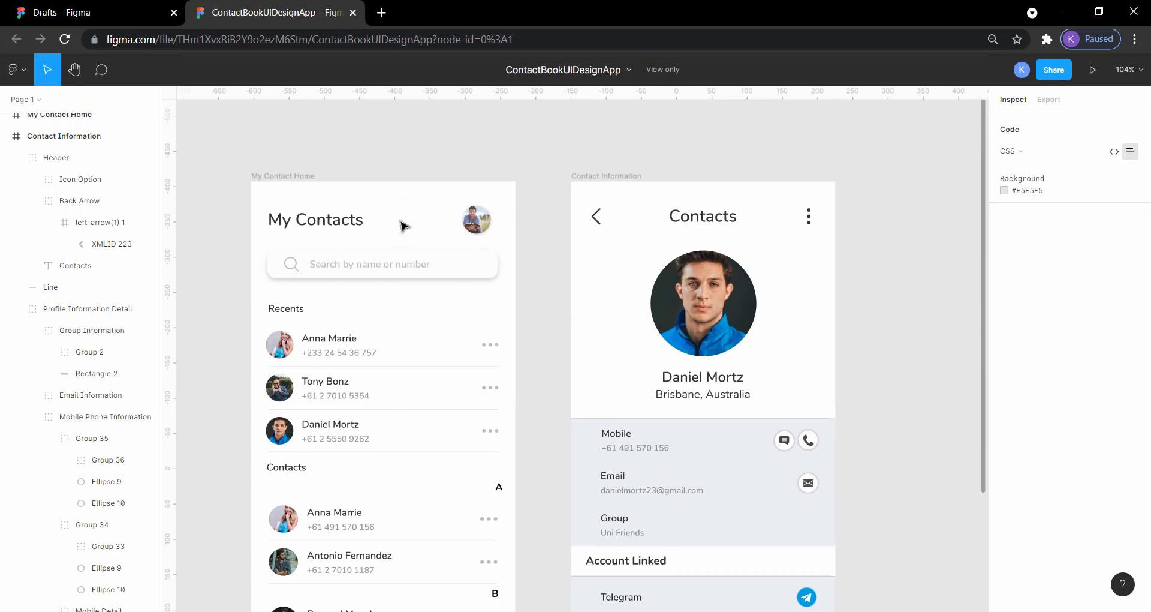
scroll(513, 295, down, 4)
scroll(512, 295, right, 3)
scroll(511, 295, up, 1)
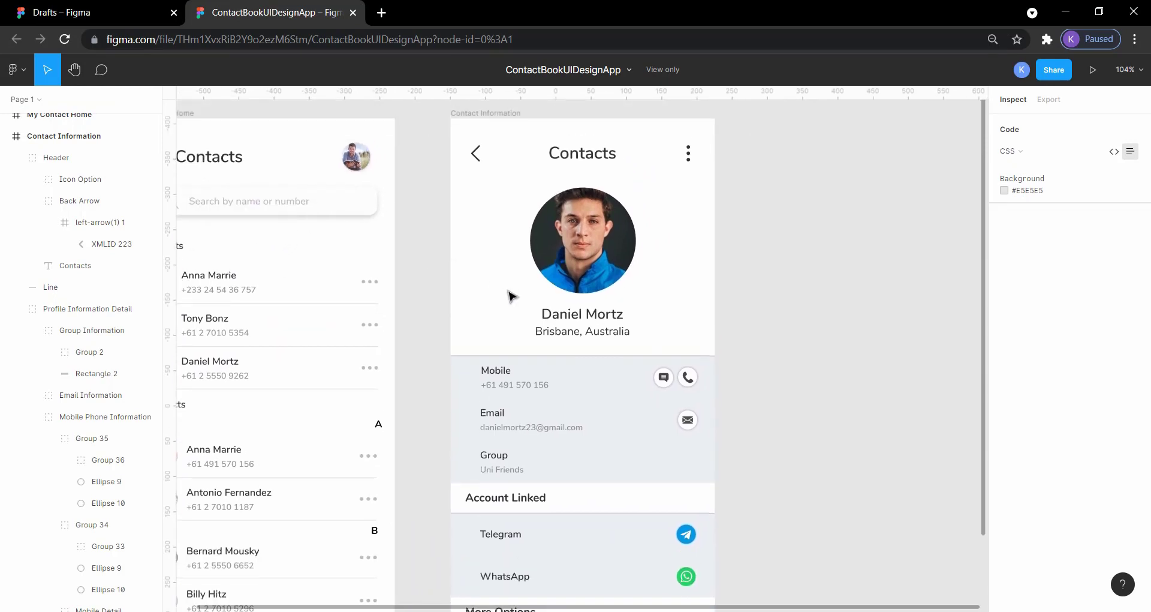
scroll(511, 297, down, 1)
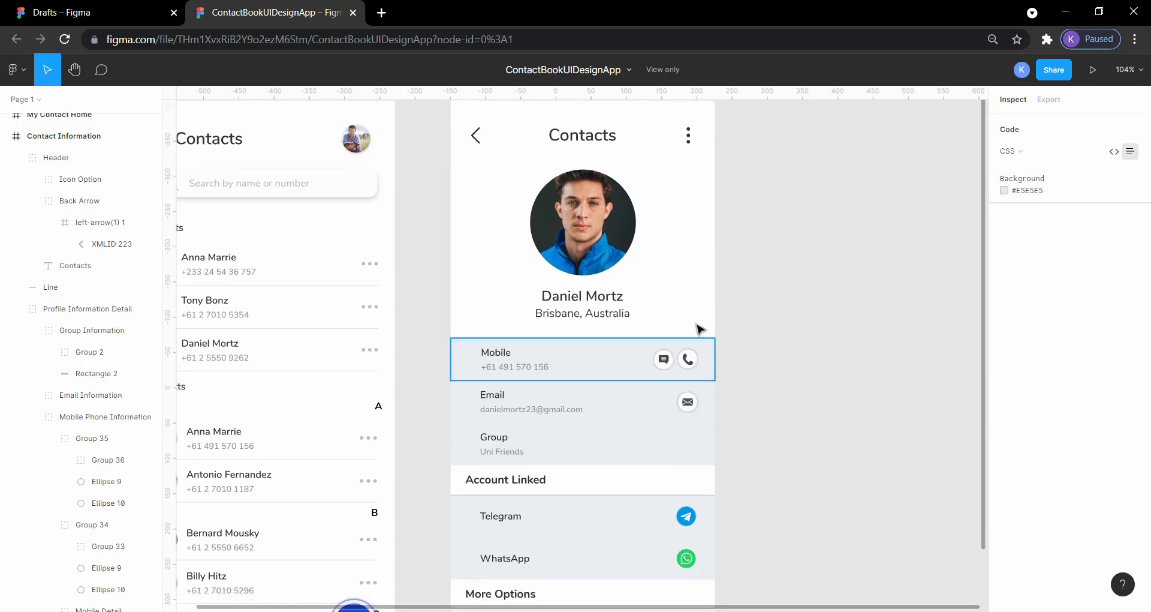
scroll(676, 480, down, 1)
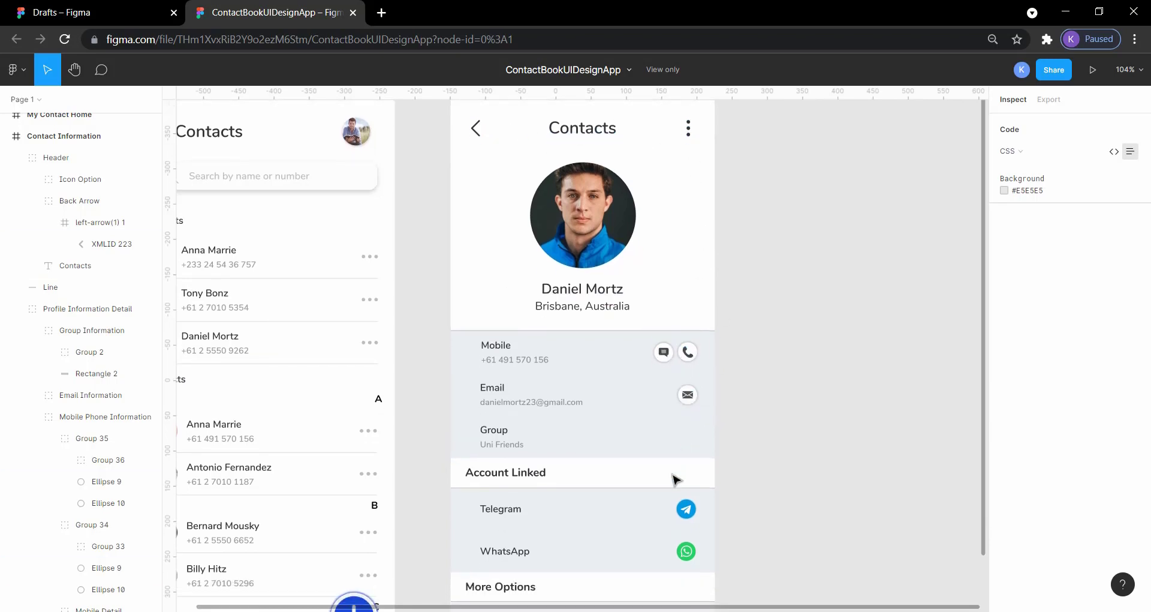
scroll(676, 478, down, 3)
scroll(504, 334, up, 2)
scroll(504, 334, left, 1)
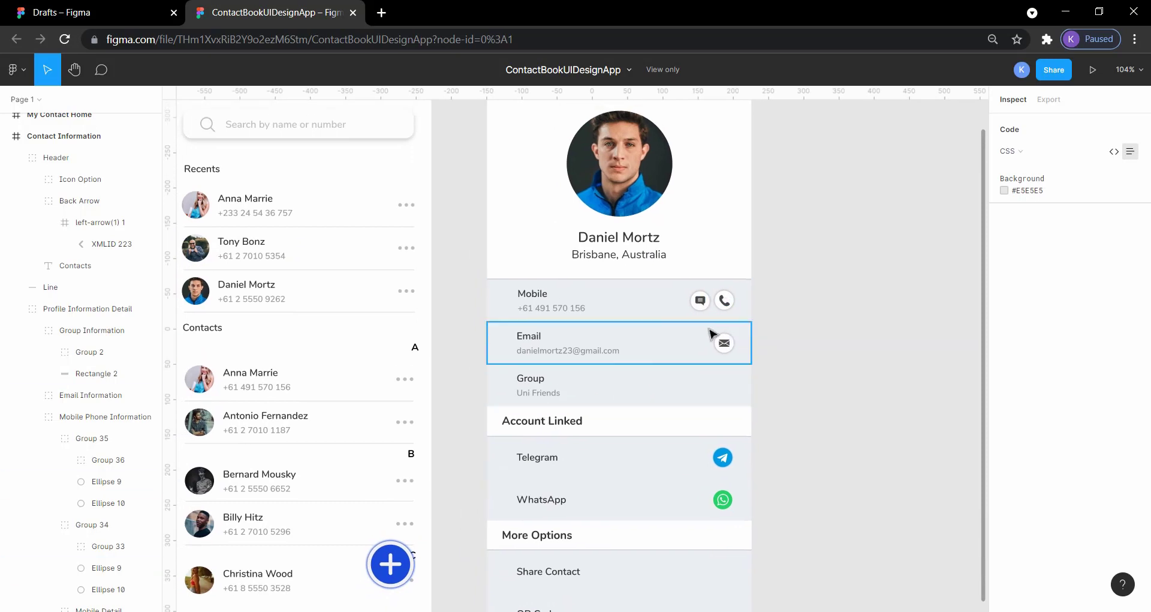
scroll(679, 334, up, 2)
scroll(678, 334, left, 2)
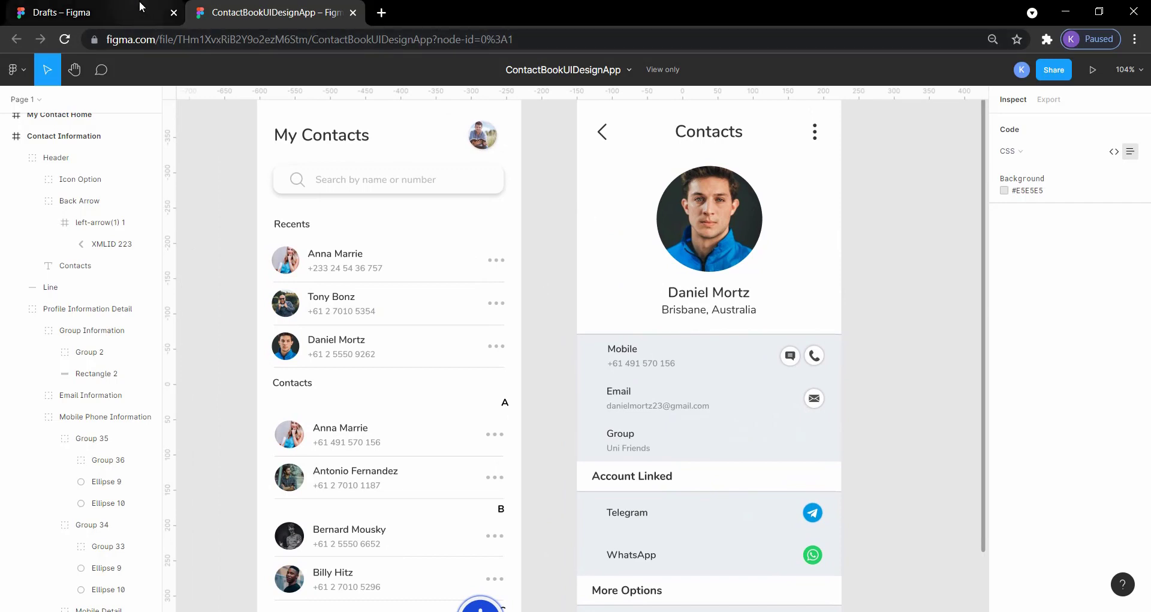
- Create a new design file from the drafts and add an iPhone 13 Pro Max frame to it
click(114, 7)
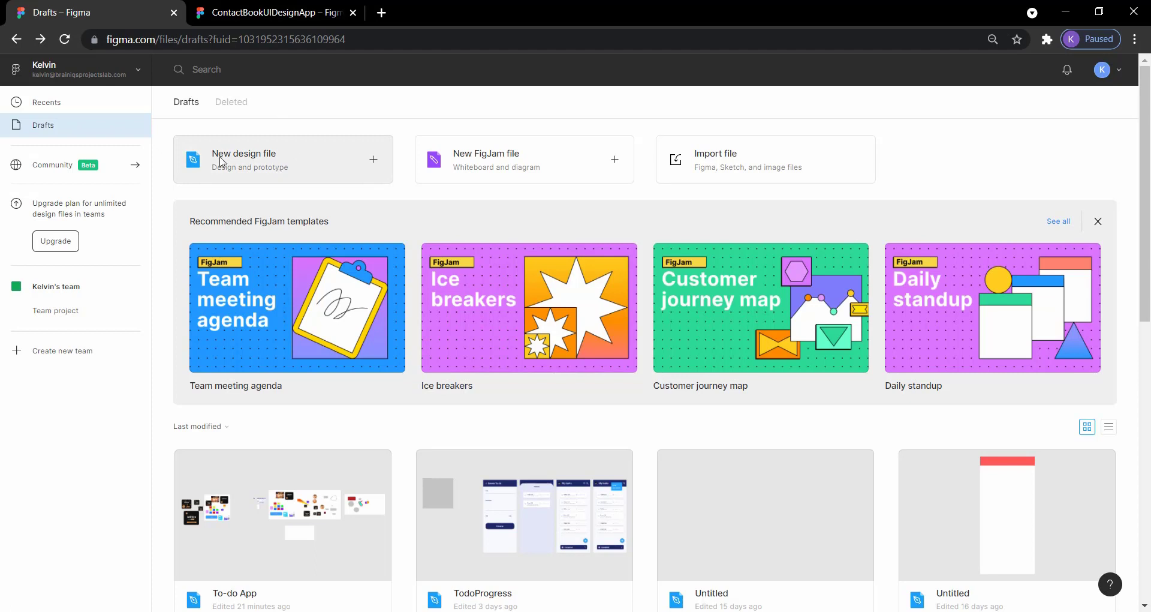
click(266, 163)
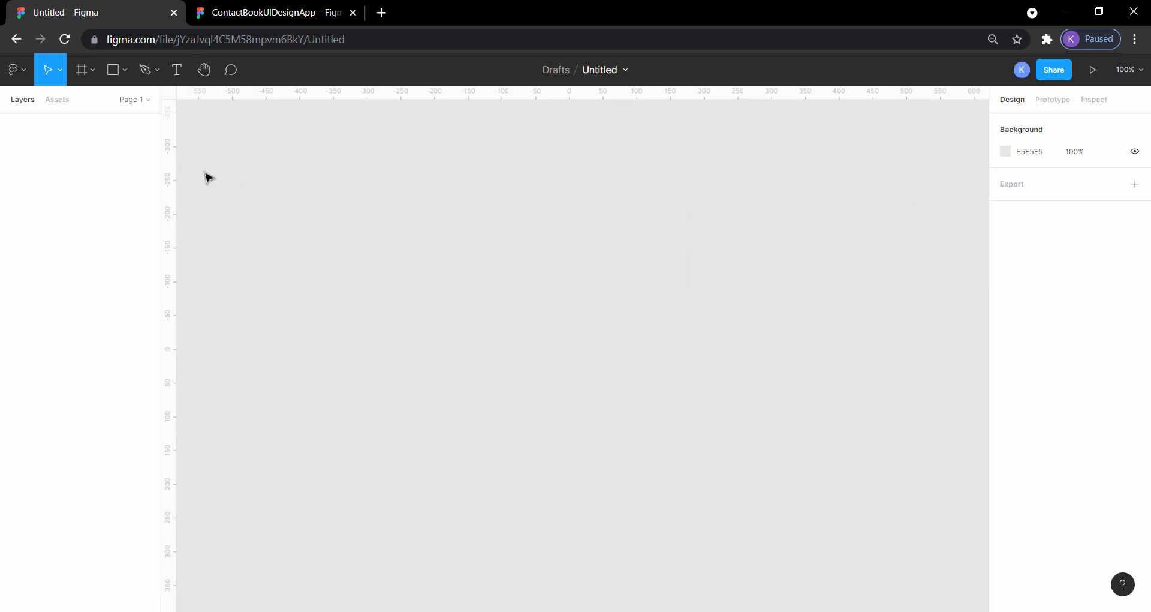
click(94, 71)
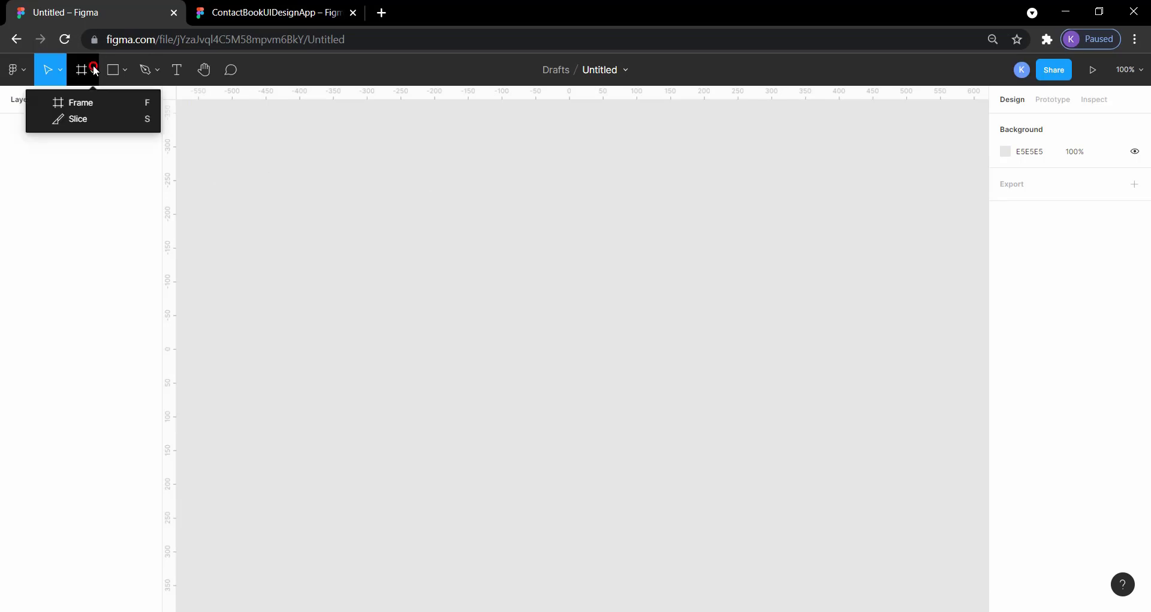
click(90, 105)
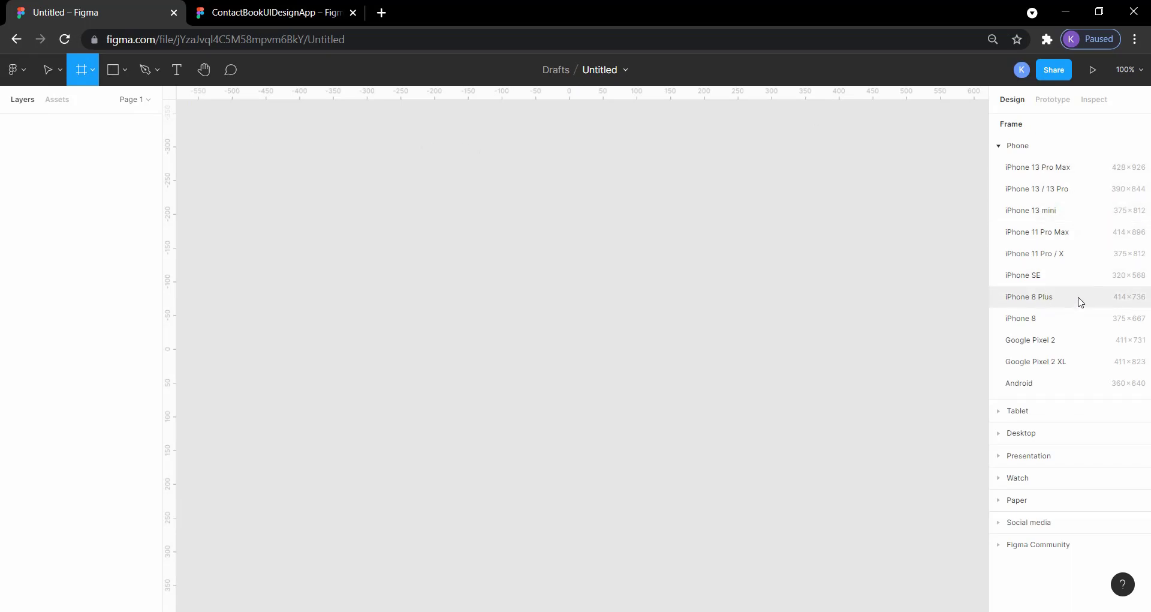
click(1046, 168)
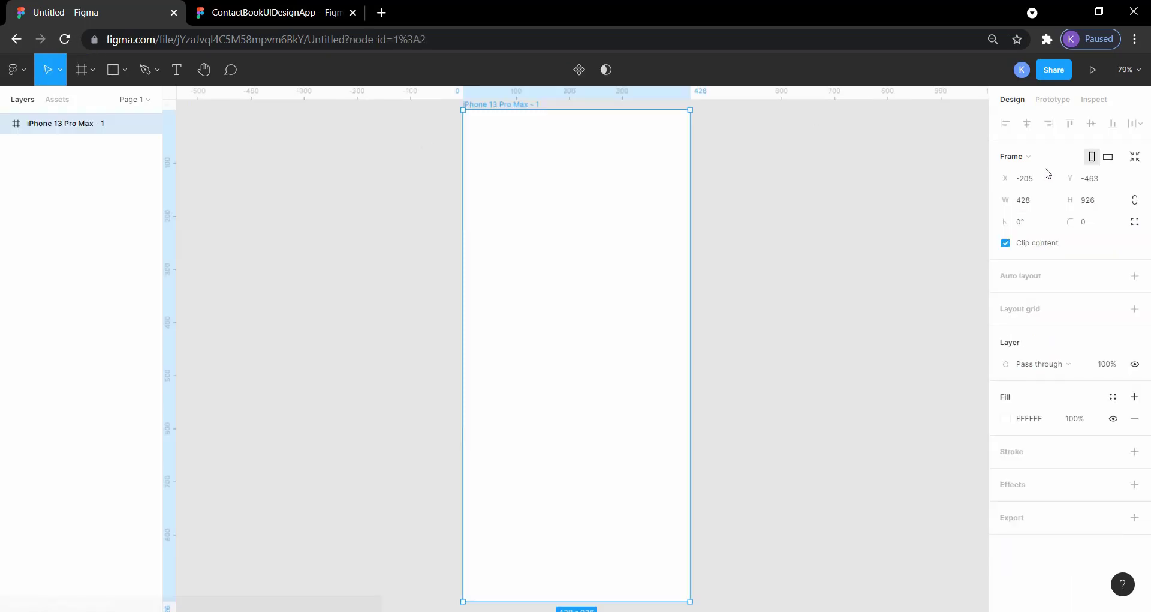
- Check the screen name in the reference file and rename the iPhone 13 Pro Max frame as Contact Info
scroll(893, 257, right, 3)
scroll(901, 264, right, 2)
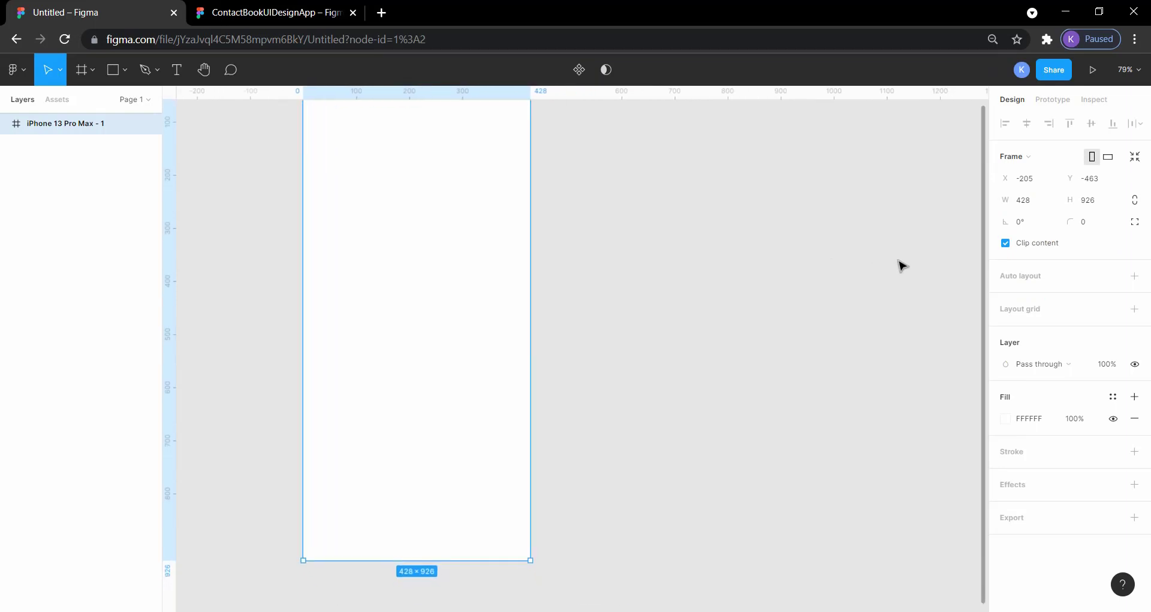
scroll(901, 264, up, 2)
scroll(901, 265, down, 1)
scroll(902, 264, right, 1)
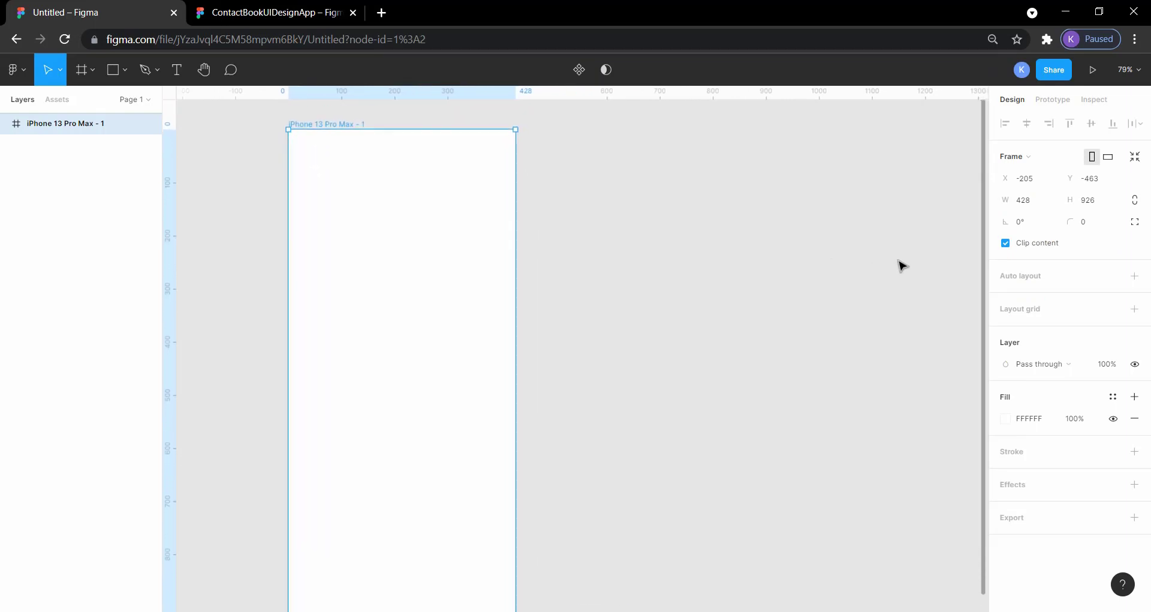
scroll(902, 264, down, 1)
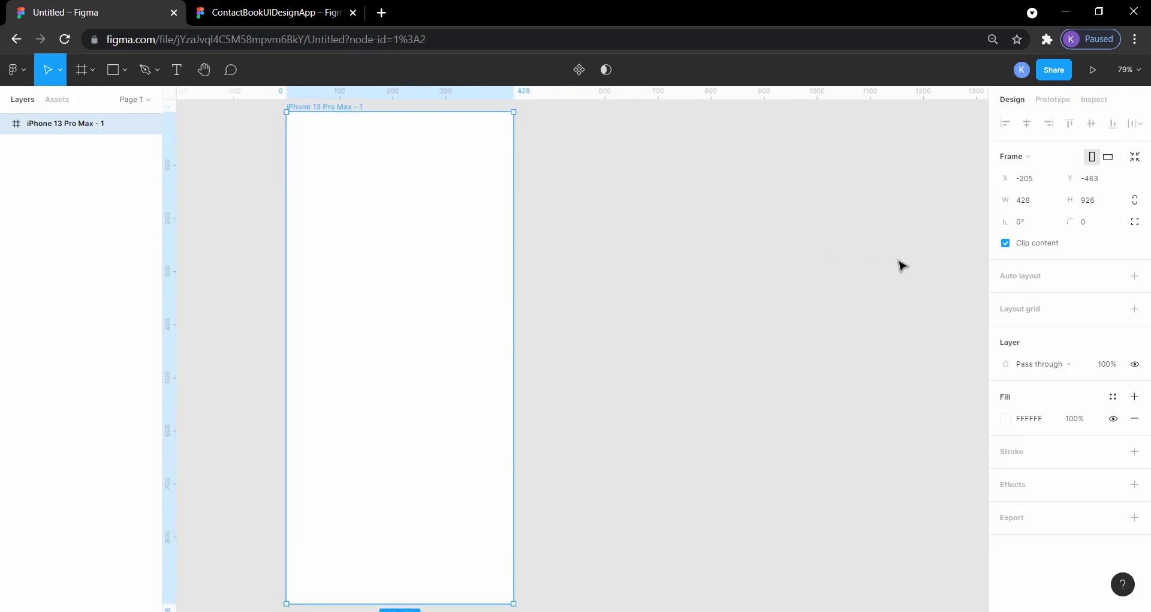
click(742, 219)
scroll(677, 219, up, 3)
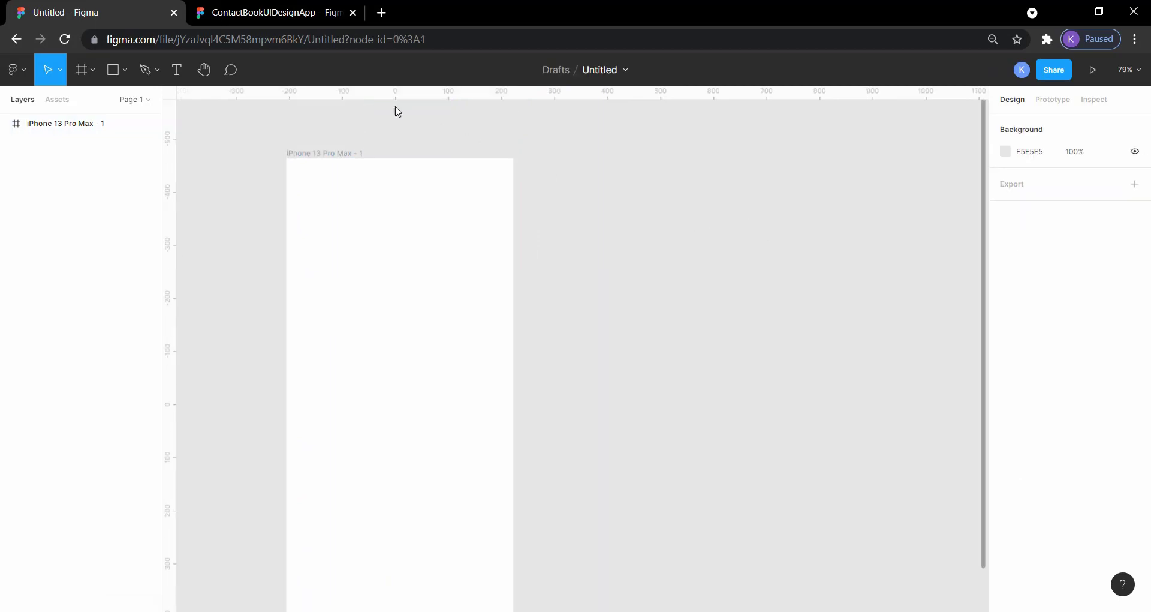
click(273, 12)
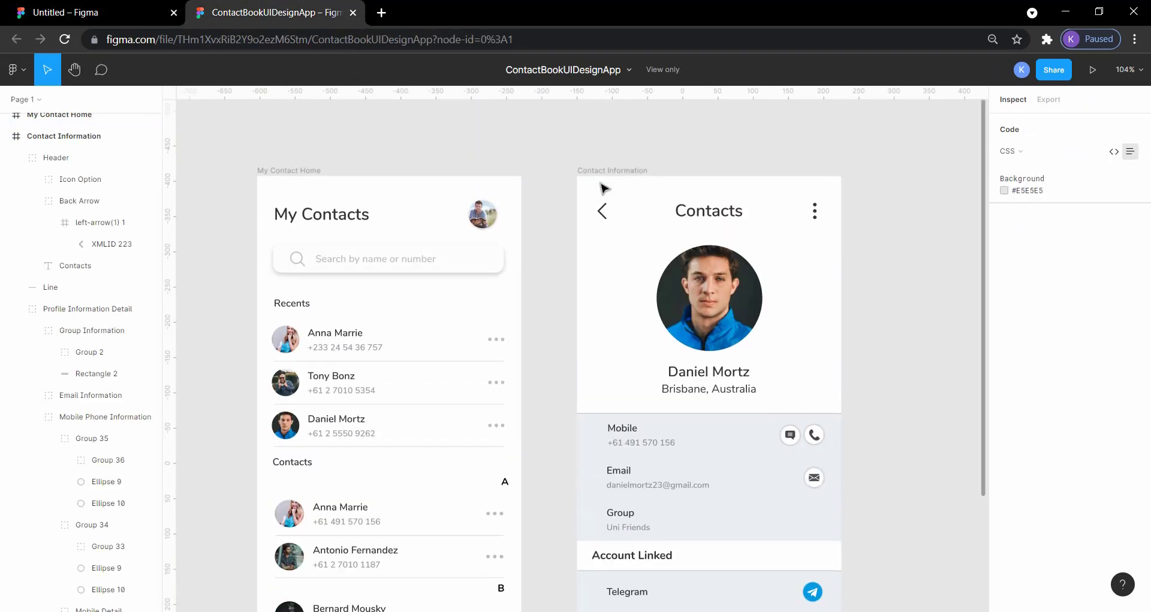
click(108, 11)
click(360, 153)
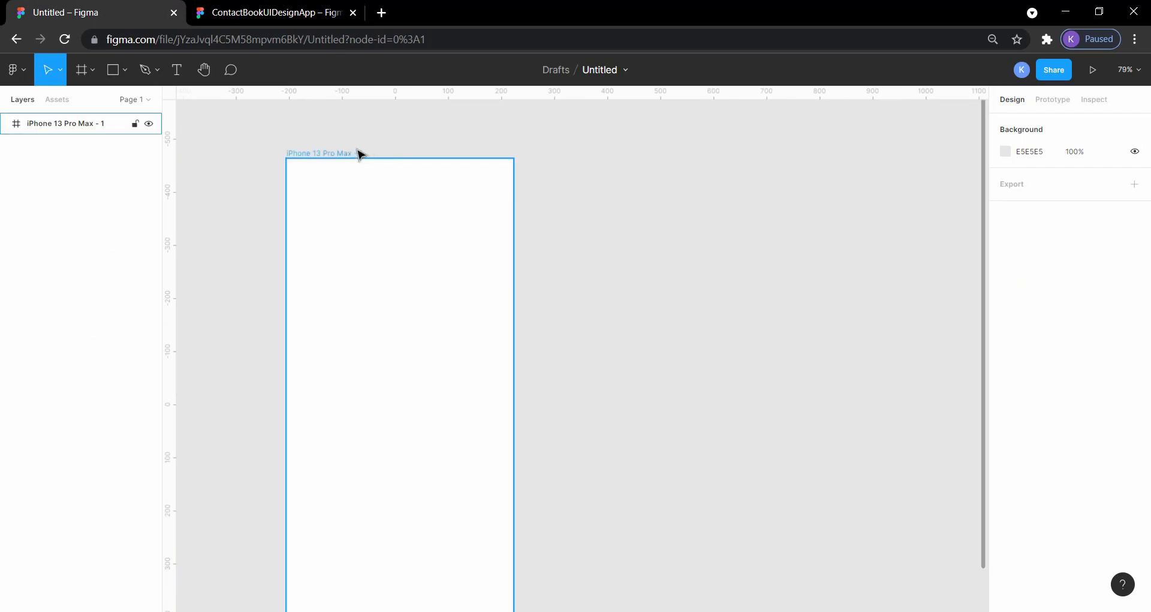
double_click(342, 153)
text(Contact Info)
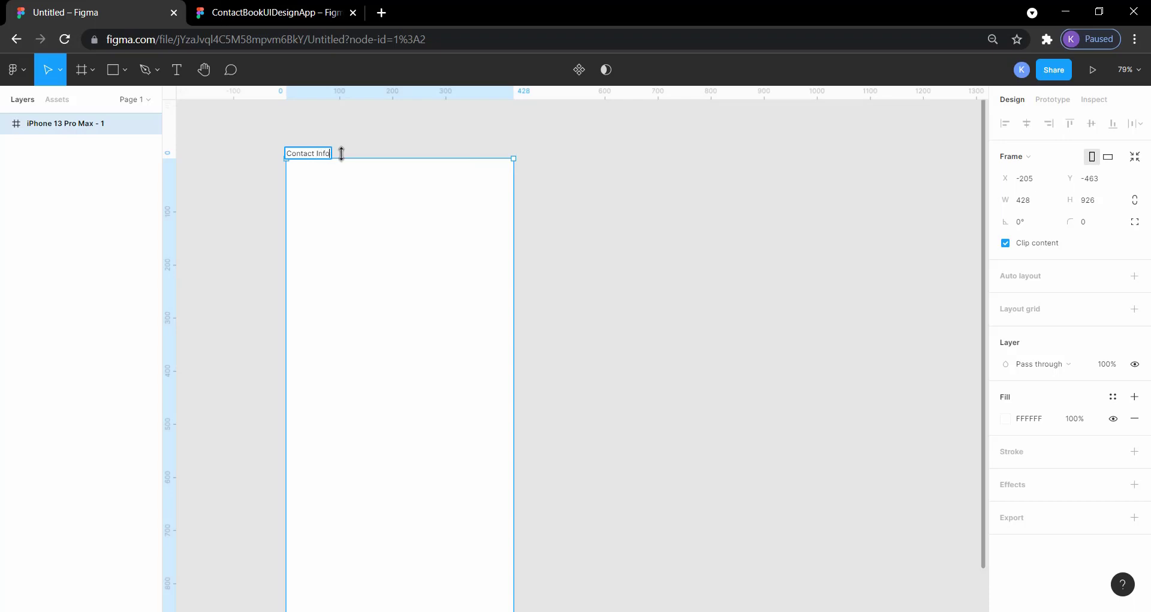
click(592, 234)
scroll(592, 234, down, 1)
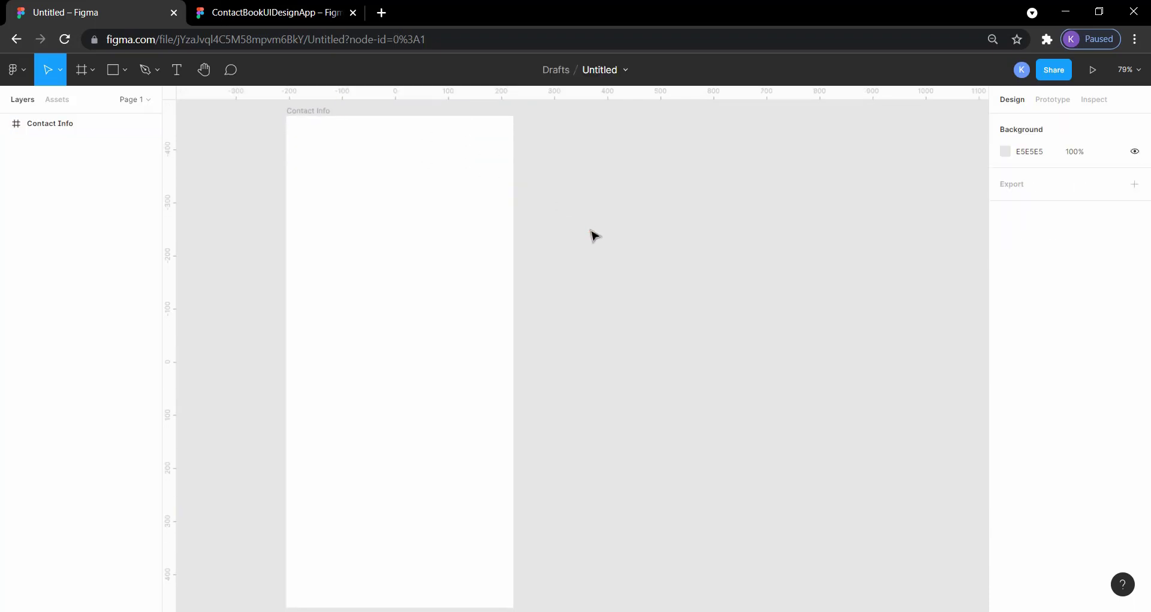
scroll(592, 234, left, 3)
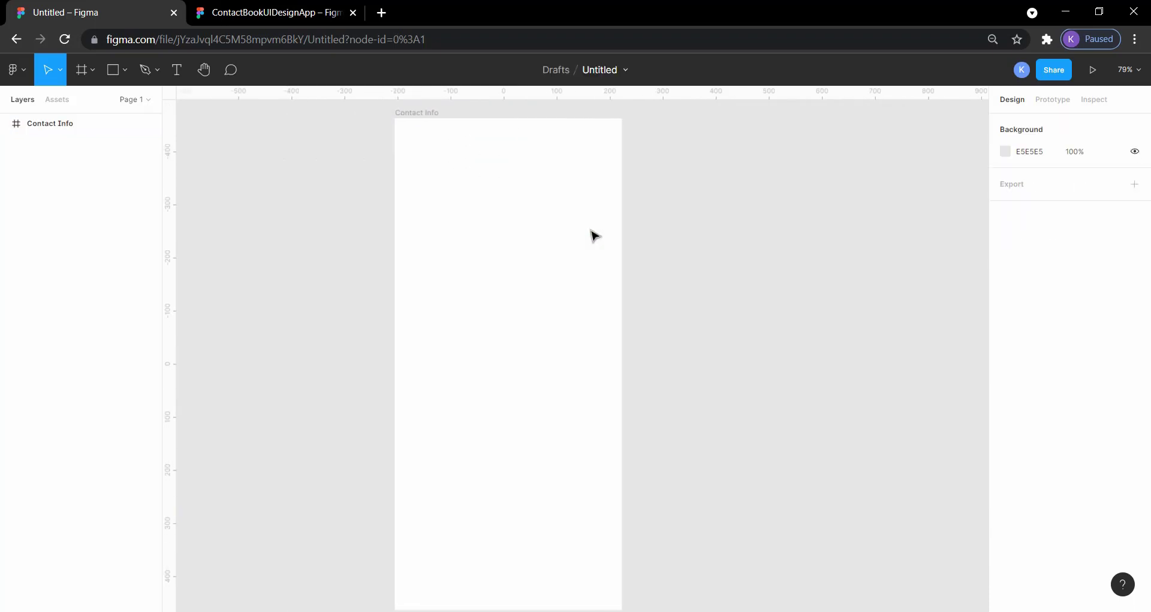
- Review the icons on the reference Contact Information screen and run the Iconify plugin in the untitled design file
click(229, 12)
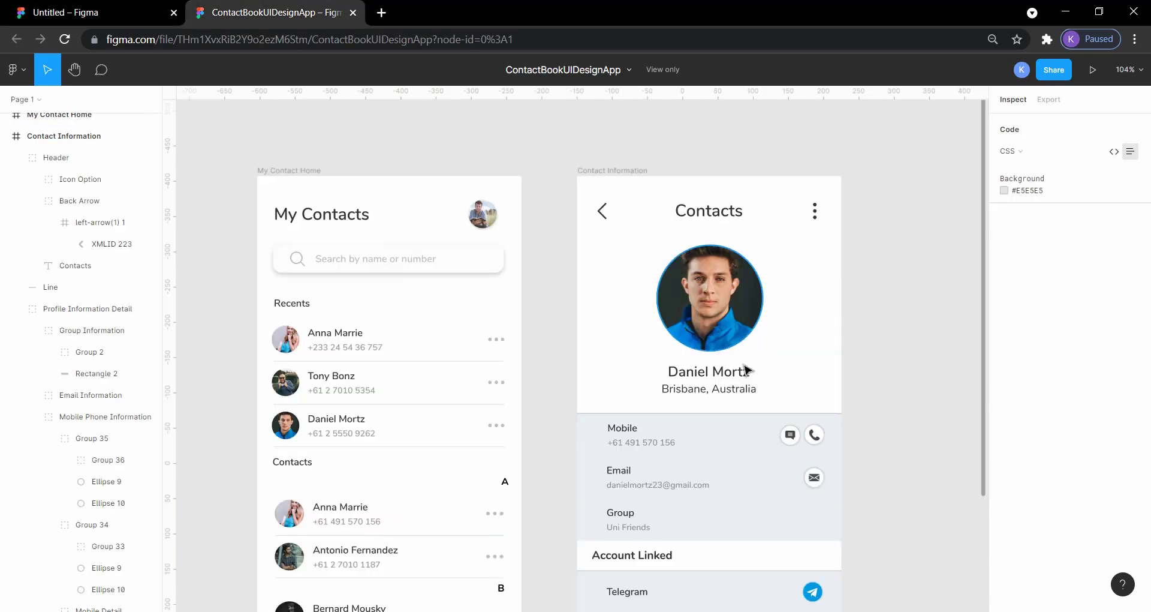
scroll(720, 419, down, 4)
scroll(743, 451, up, 2)
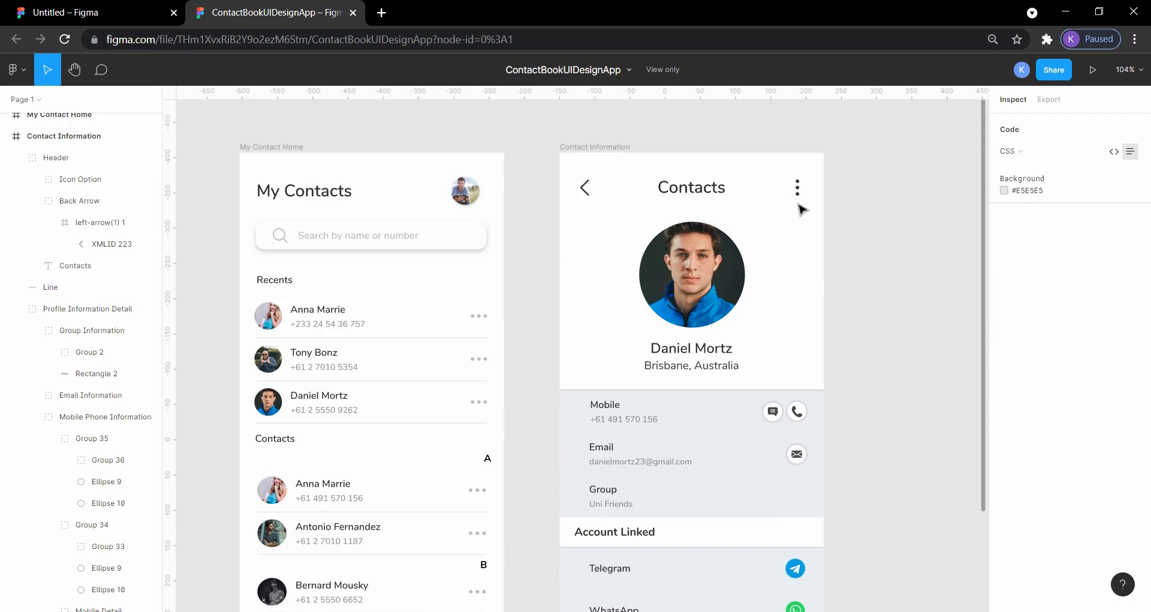
click(87, 12)
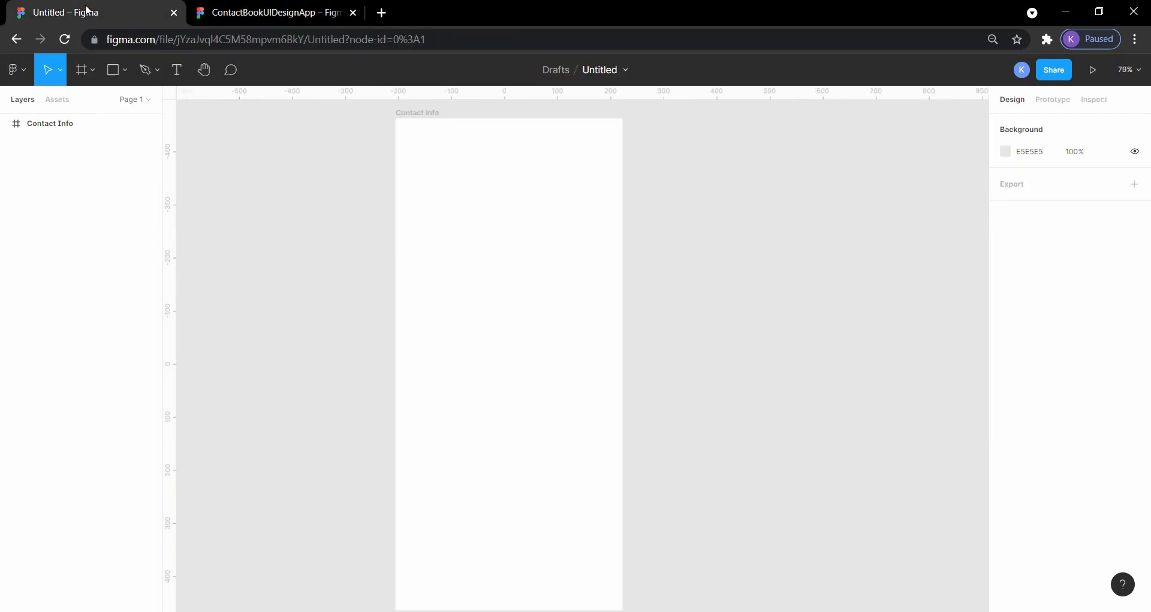
right_click(694, 179)
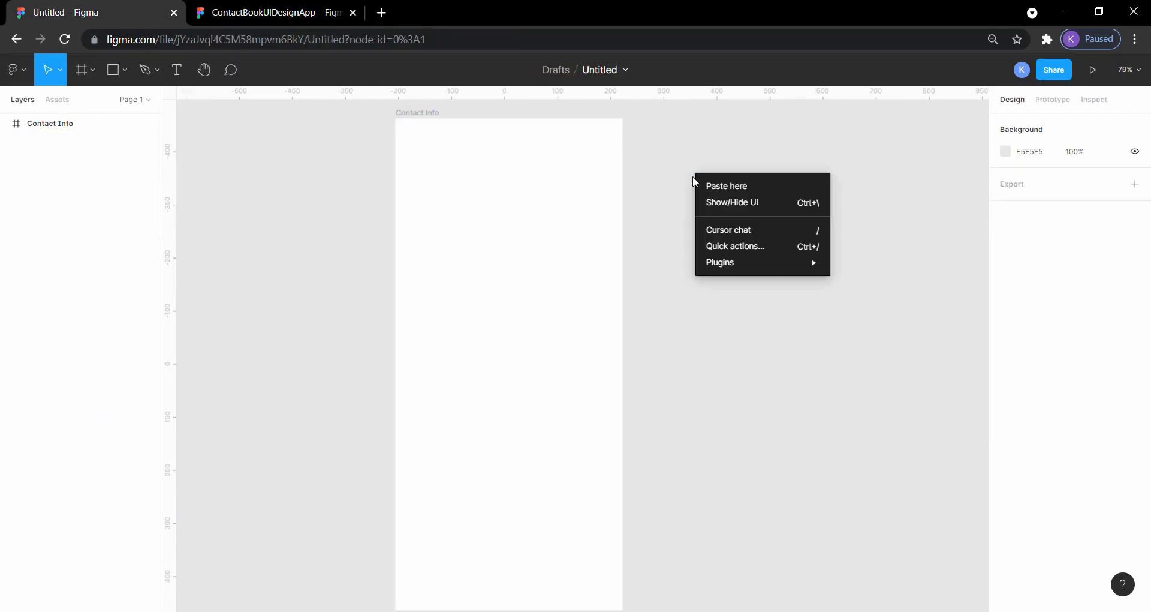
mouse_move(784, 266)
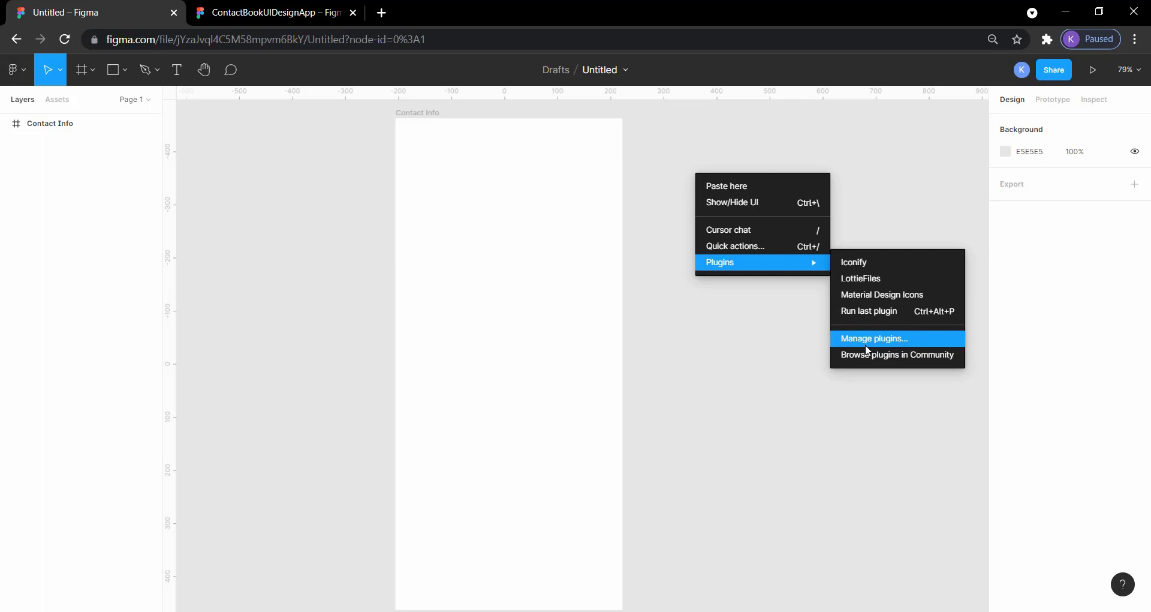
right_click(805, 181)
mouse_move(887, 271)
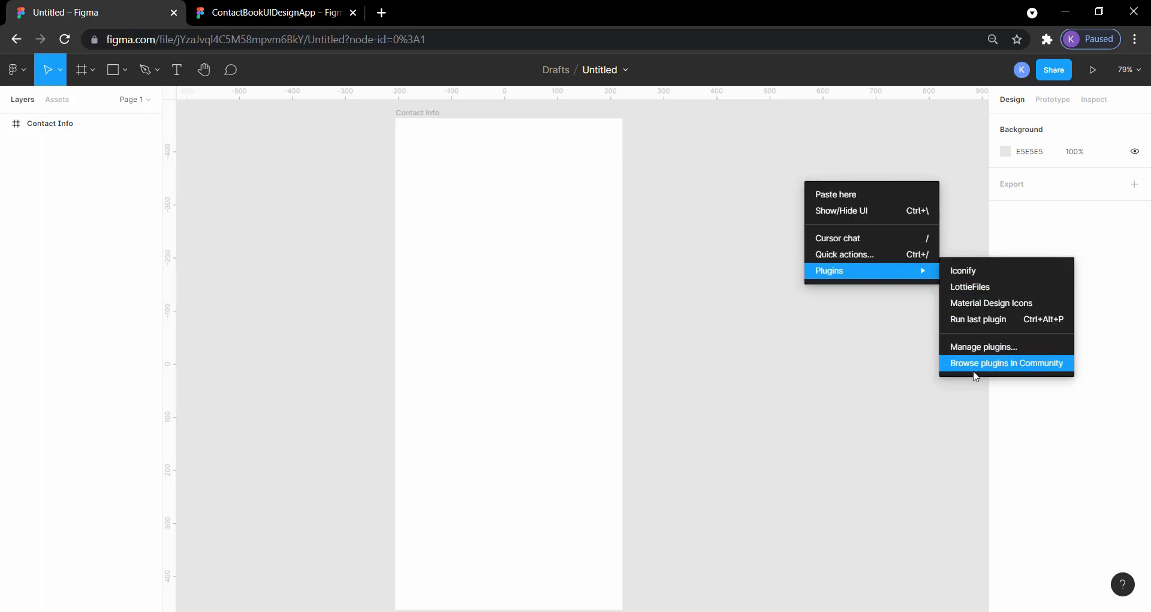
click(972, 273)
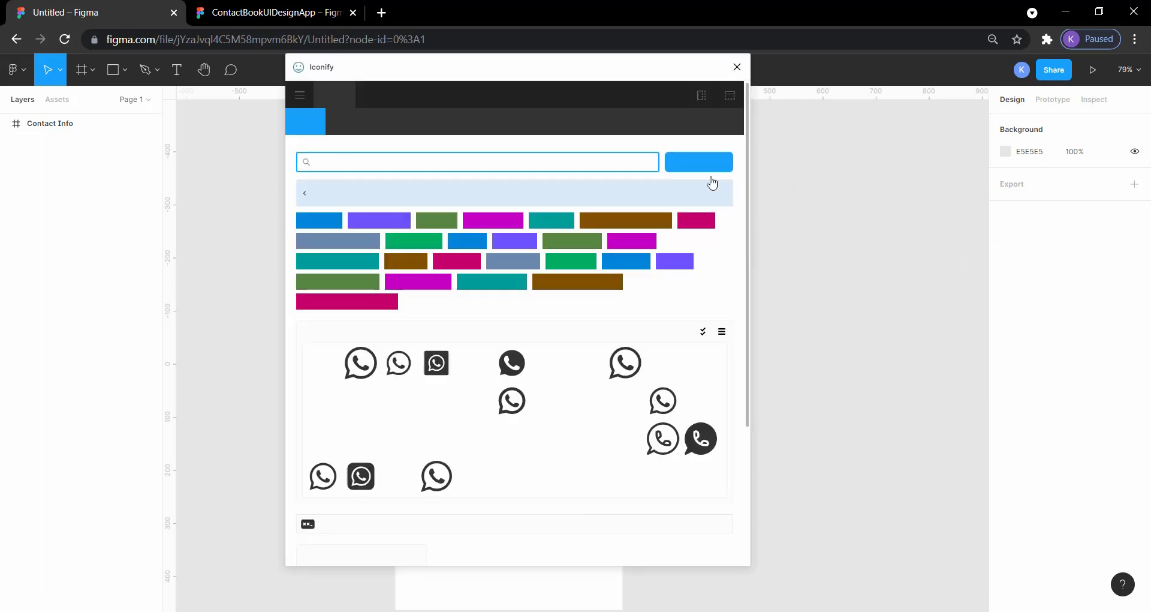
- Check the linked-account icons in the reference and import the green logos:whatsapp icon from Iconify, closing the plugin
click(287, 11)
scroll(689, 342, down, 4)
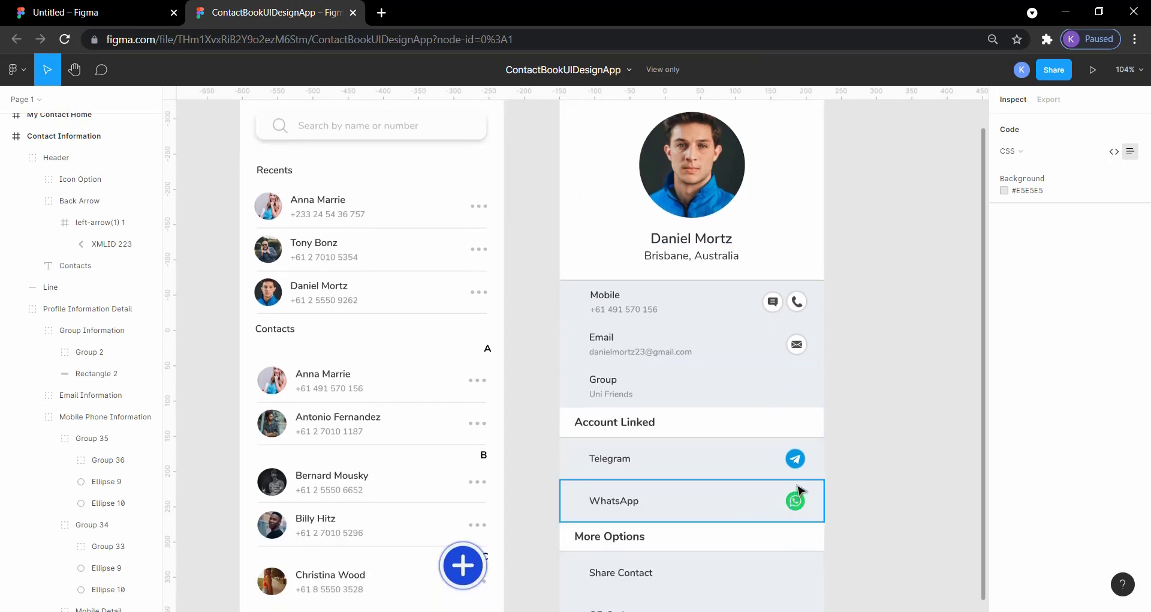
click(133, 12)
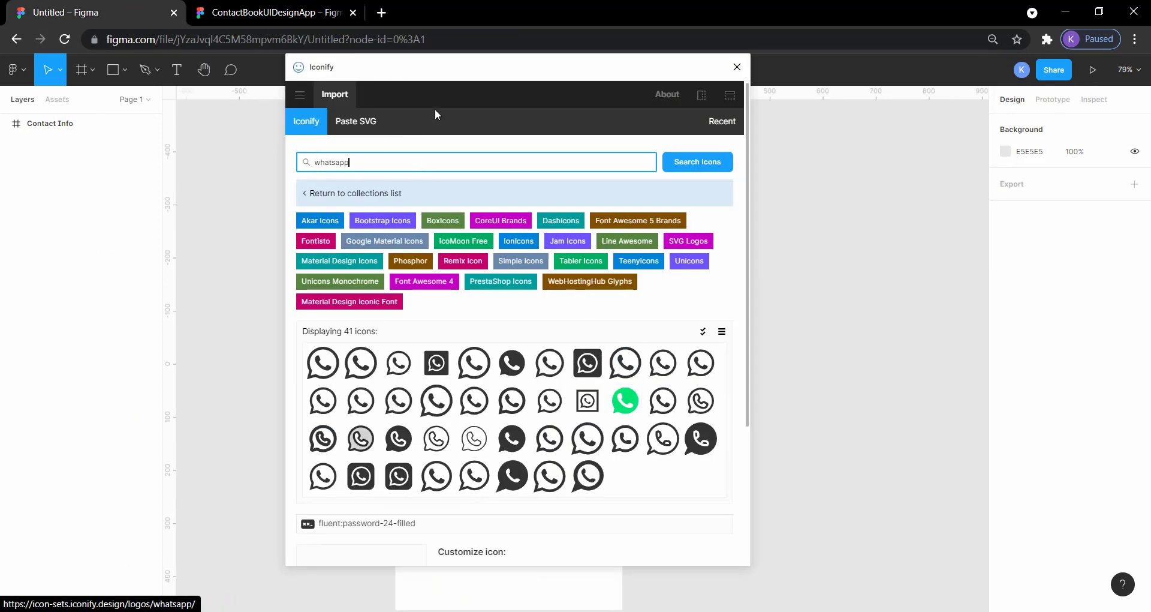
click(625, 401)
scroll(478, 472, down, 3)
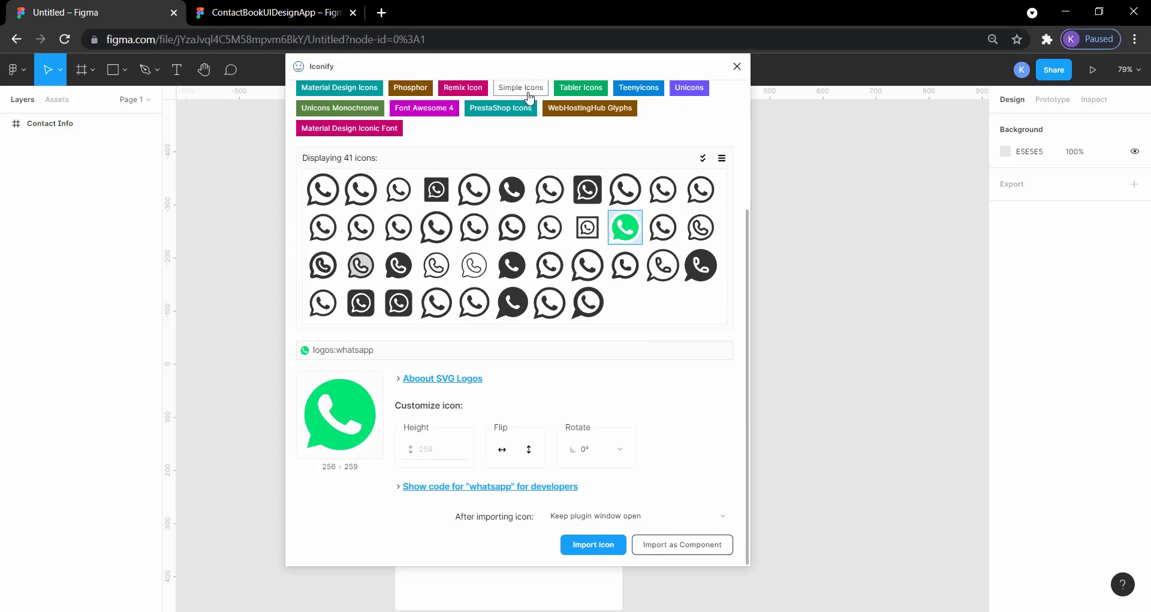
drag(442, 66, 587, 19)
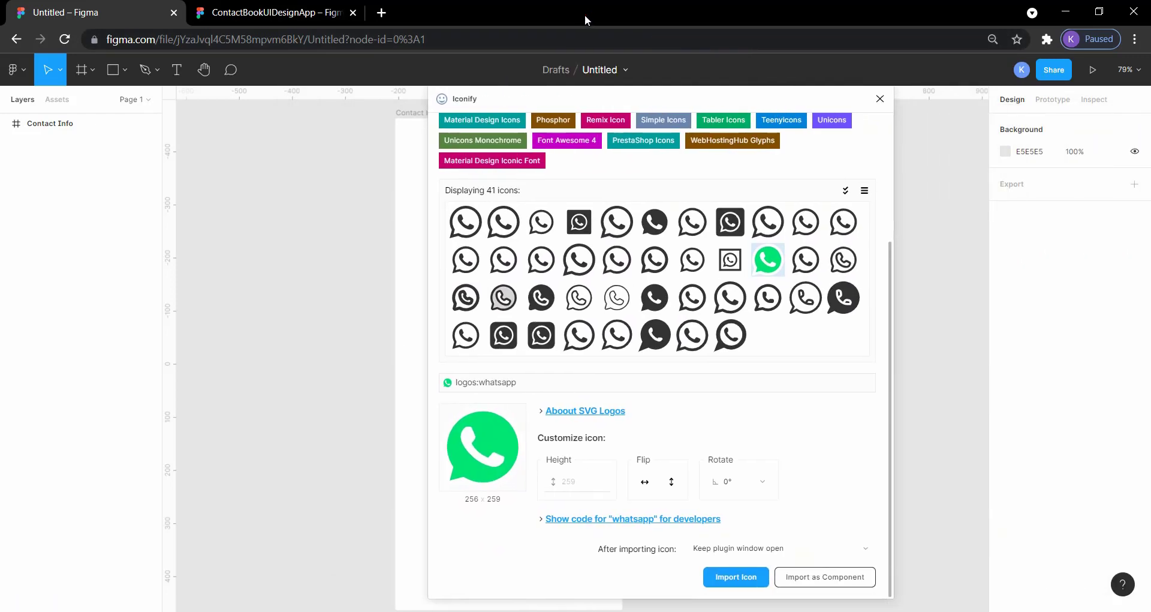
click(736, 577)
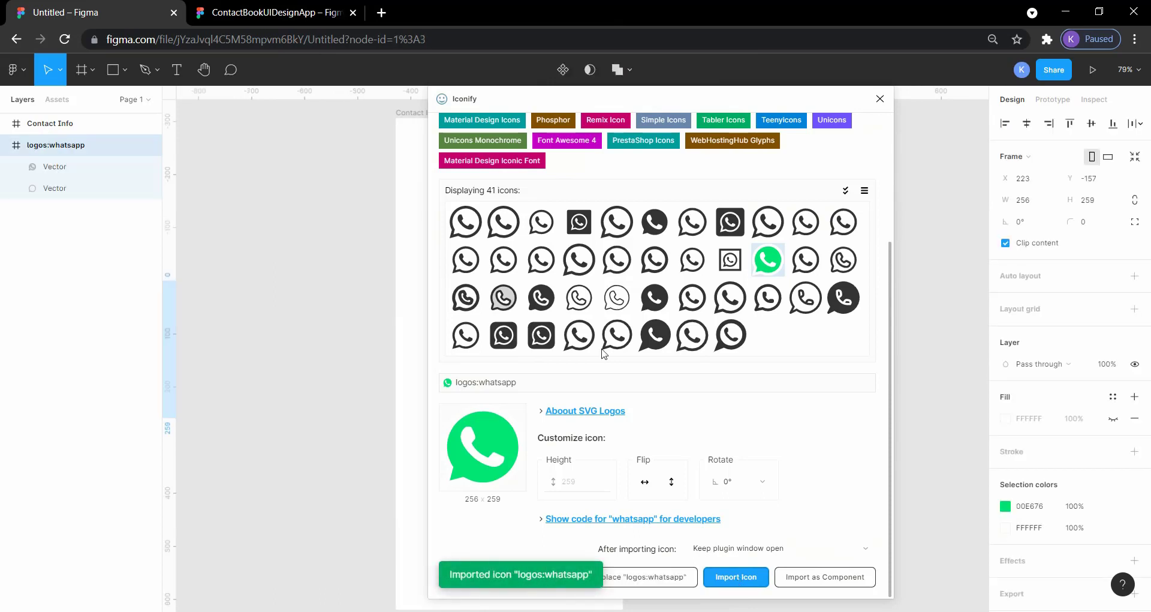
click(880, 99)
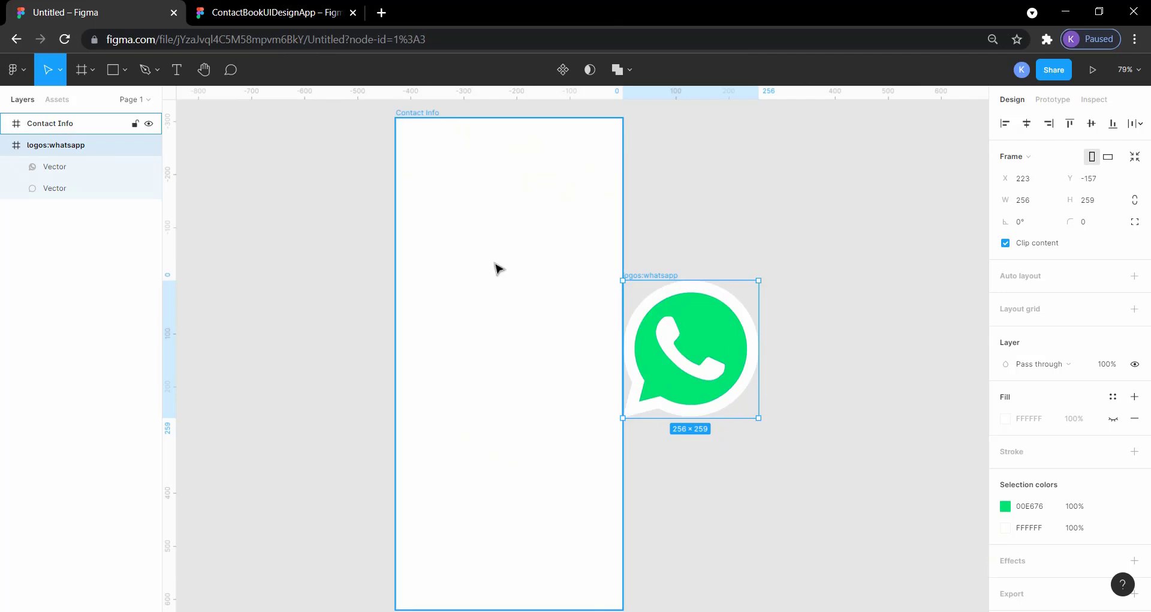
- Search Iconify for telegram and import the blue logos:telegram icon, closing the plugin
right_click(778, 172)
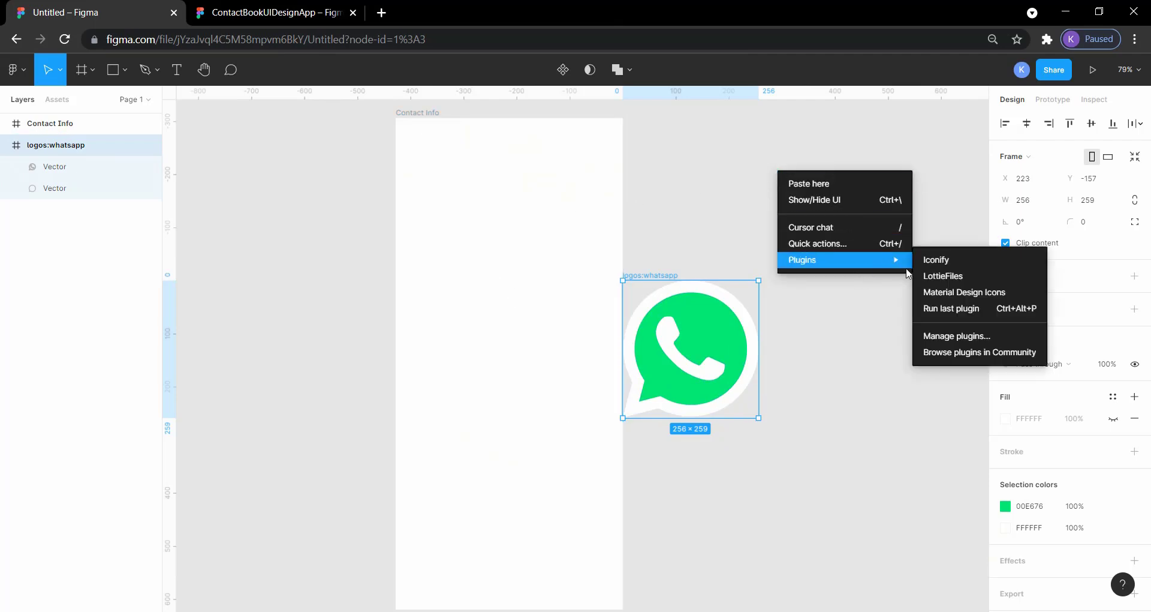
click(937, 260)
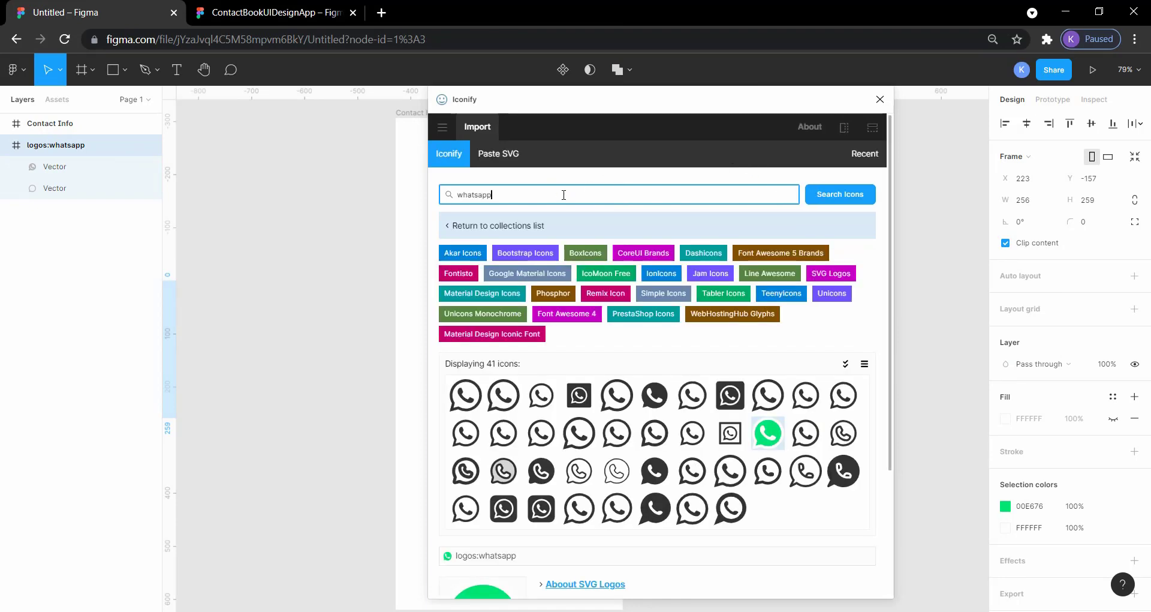
triple_click(563, 195)
text(telegram)
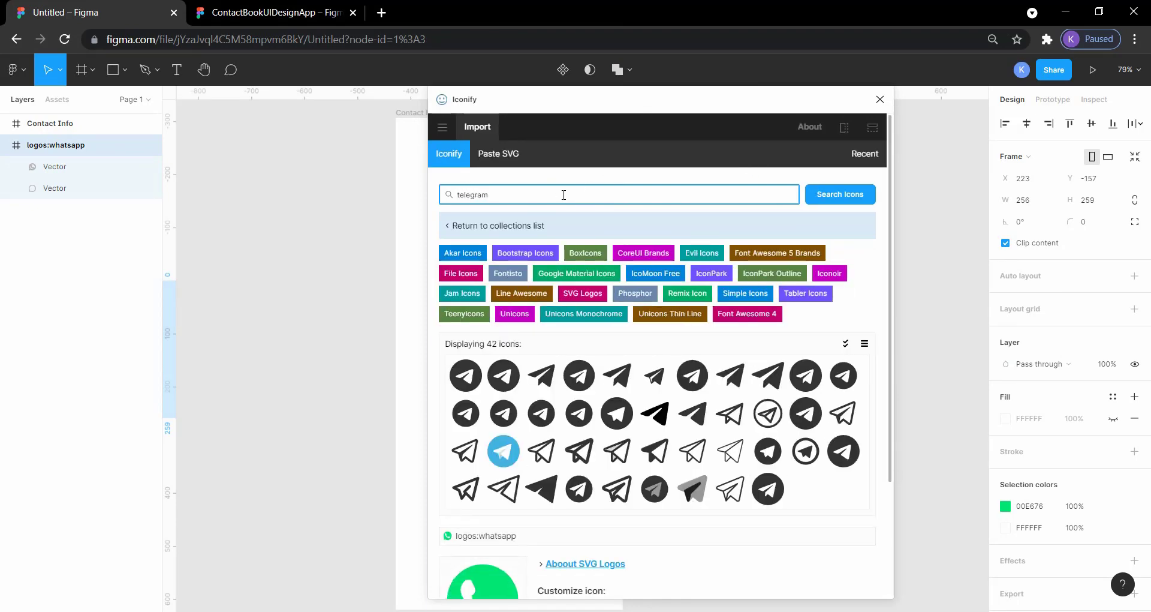
click(507, 459)
scroll(506, 458, down, 3)
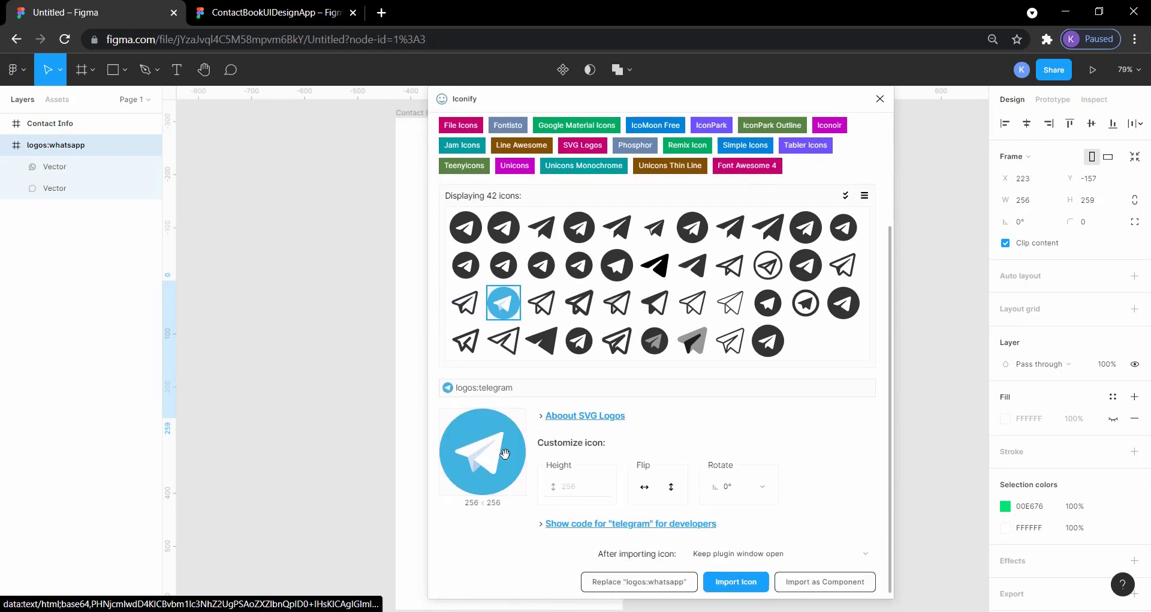
click(737, 577)
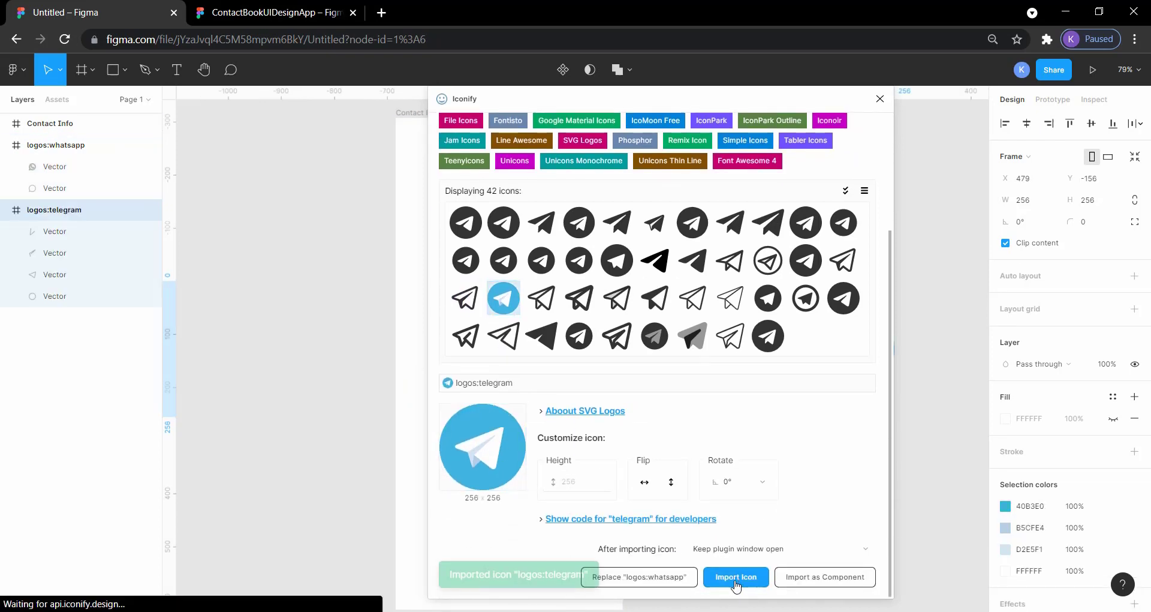
click(883, 103)
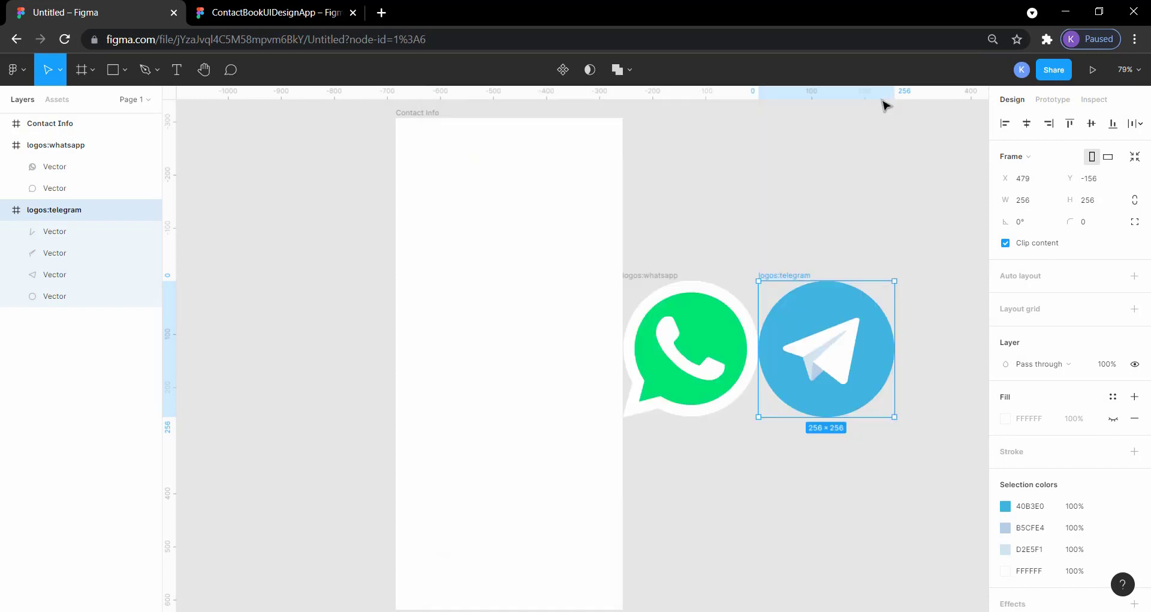
- Move the WhatsApp and Telegram icon vectors out of their frames, stacking them left of the Contact Info frame
click(817, 216)
scroll(817, 216, right, 2)
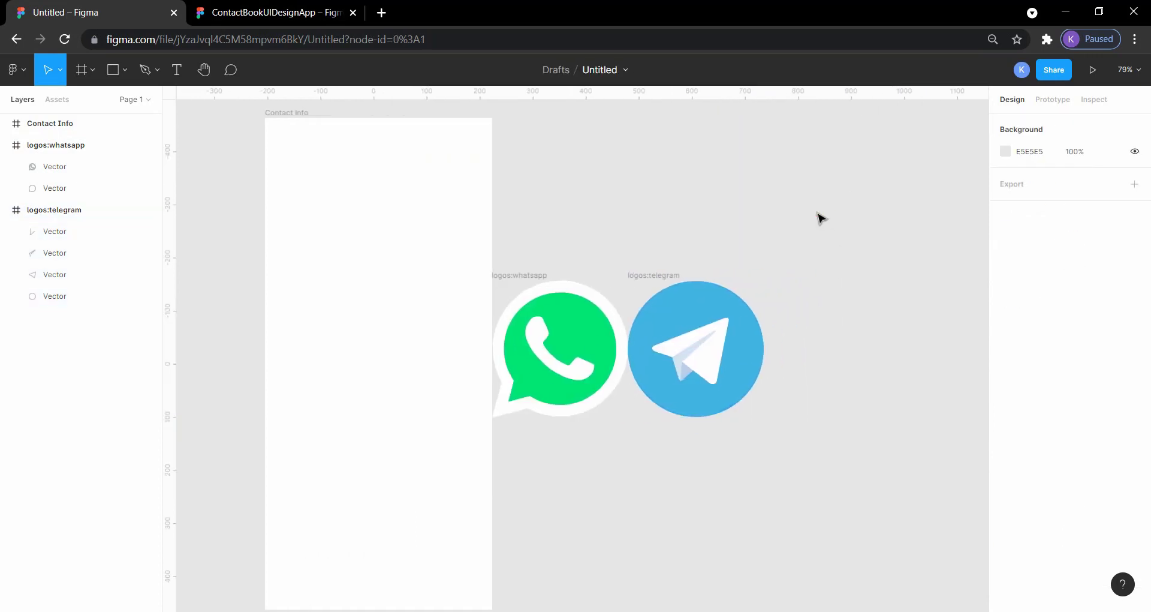
scroll(732, 256, left, 4)
drag(751, 333, 264, 216)
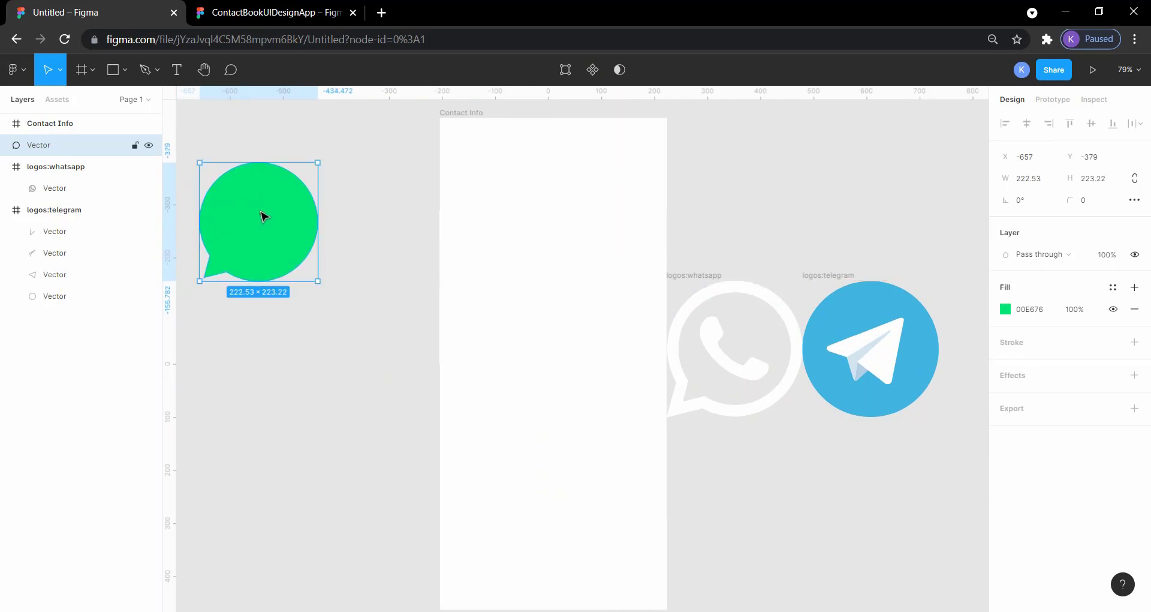
key(ctrl+z)
drag(714, 262, 761, 380)
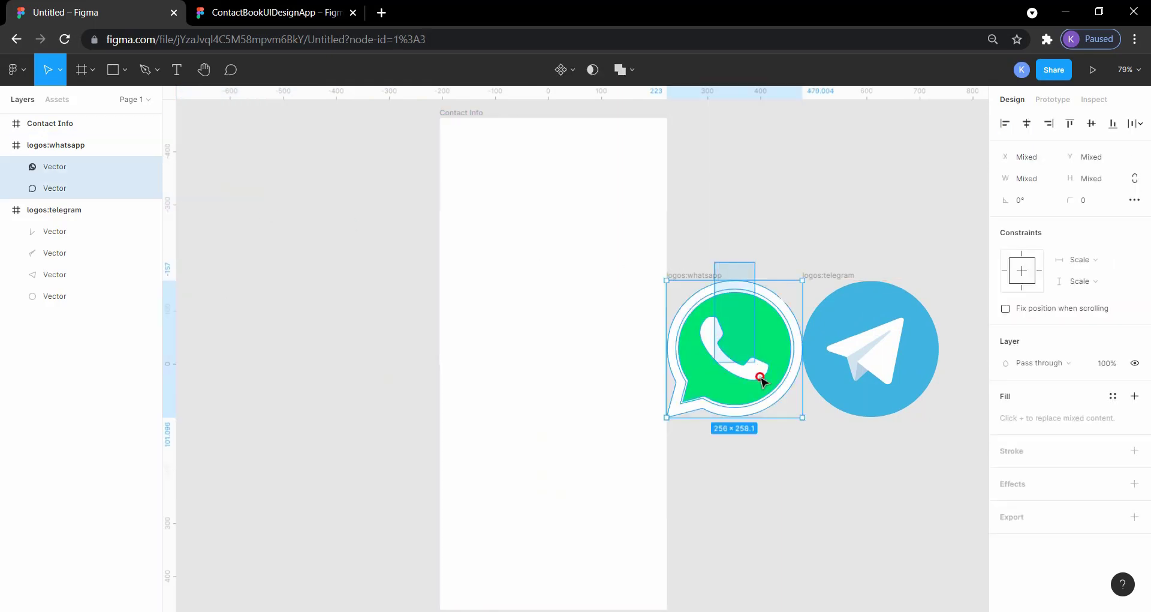
drag(732, 336, 278, 230)
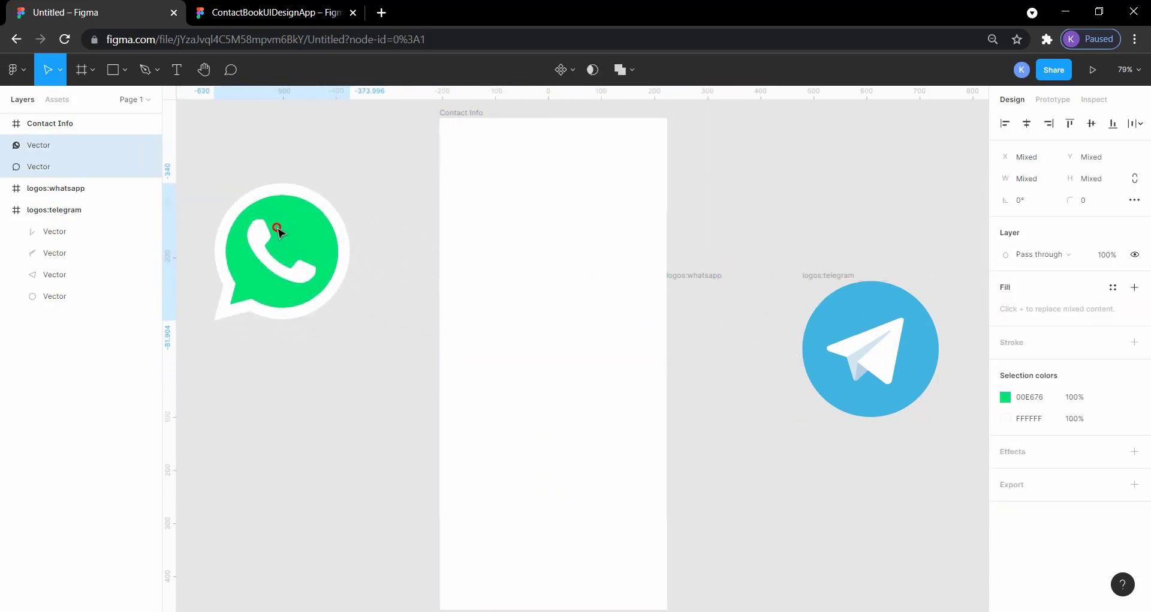
drag(846, 270, 286, 422)
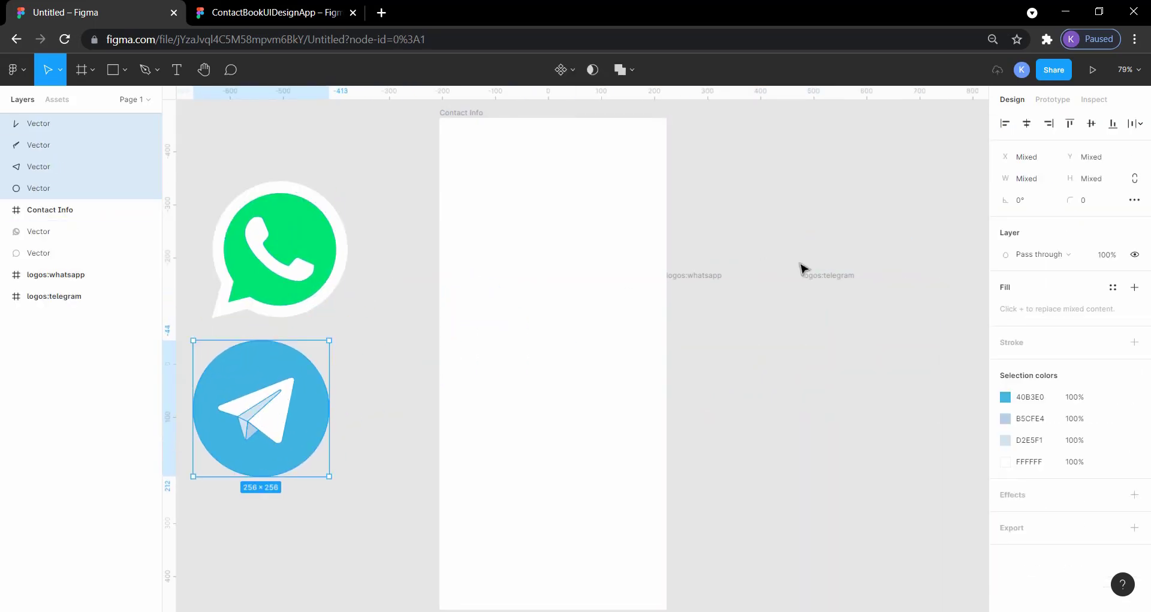
- Delete the empty logos:whatsapp and logos:telegram frames
click(711, 277)
key(Delete)
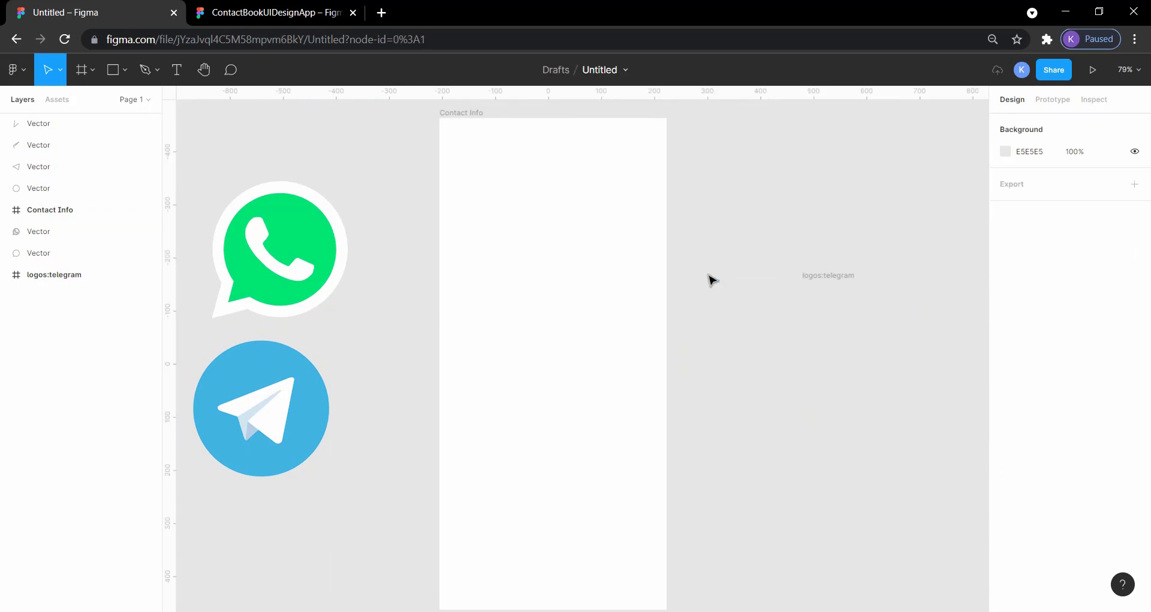
click(832, 276)
key(Delete)
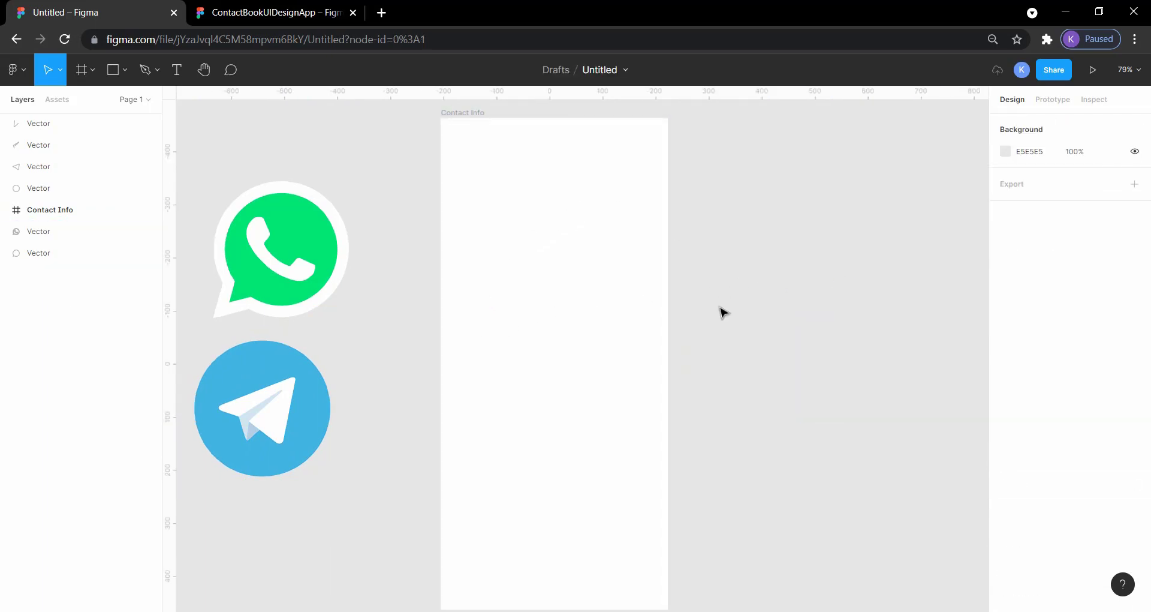
- Check the icons on the reference Contact Information screen and try running the Material Design Icons plugin in the untitled file
scroll(722, 311, left, 2)
click(242, 9)
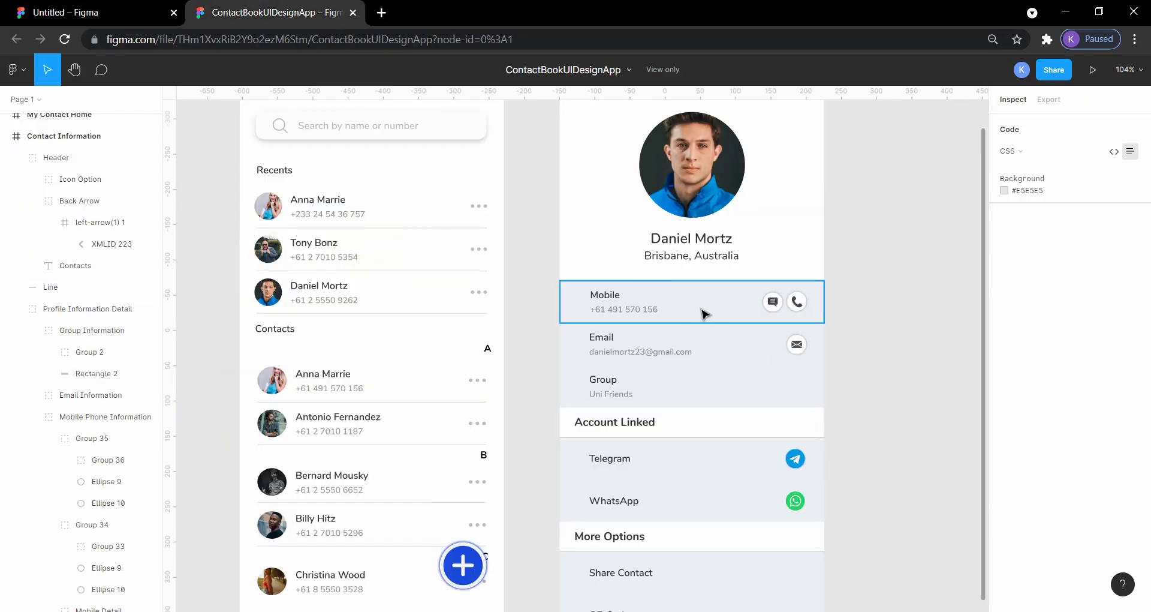
scroll(761, 210, up, 3)
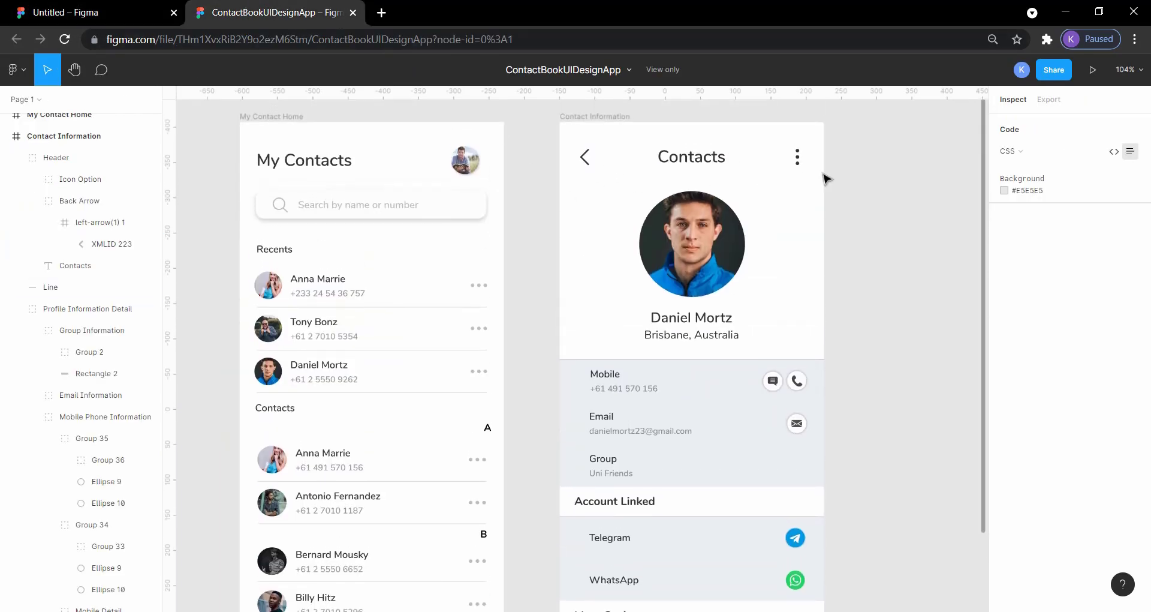
click(121, 9)
right_click(729, 142)
mouse_move(809, 246)
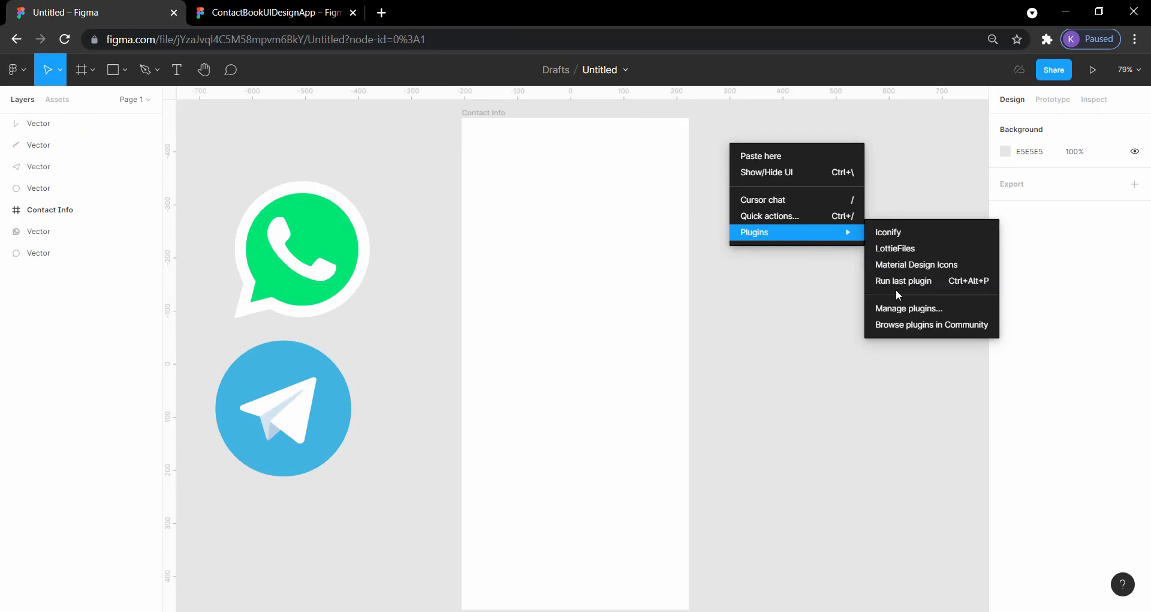
click(915, 263)
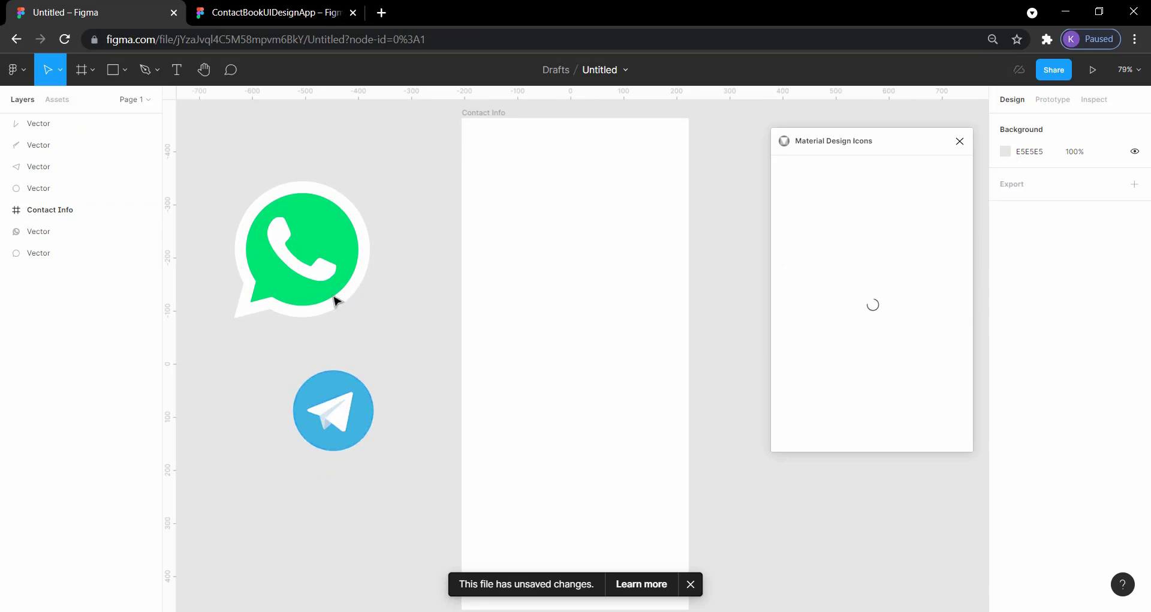
- Group the four vectors that make up the Telegram icon
drag(346, 418, 389, 441)
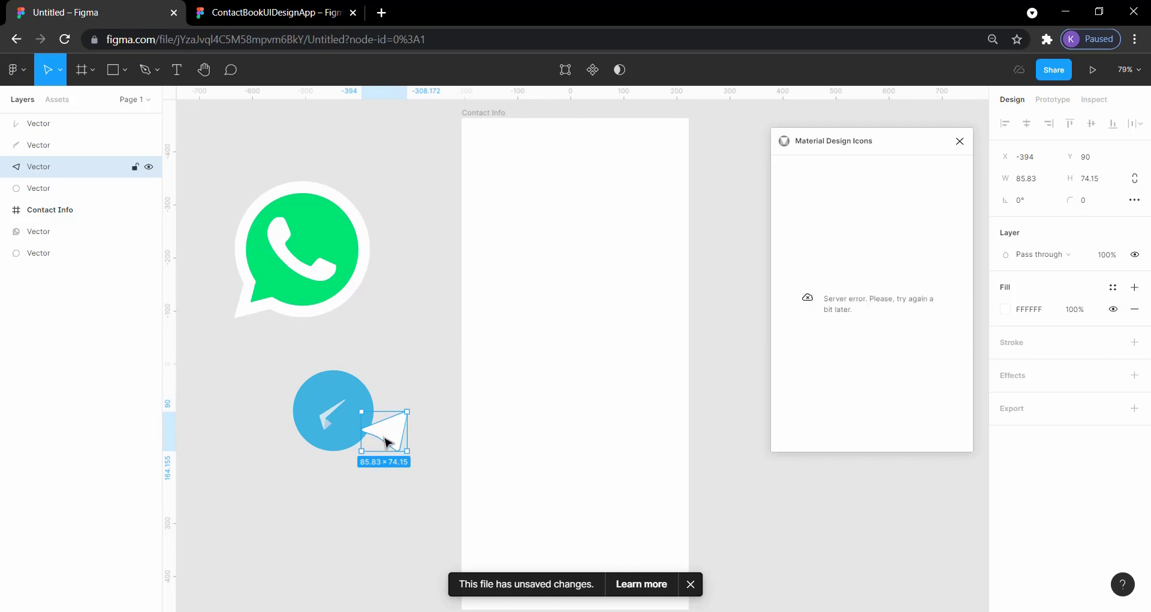
key(ctrl+z)
drag(415, 486, 302, 363)
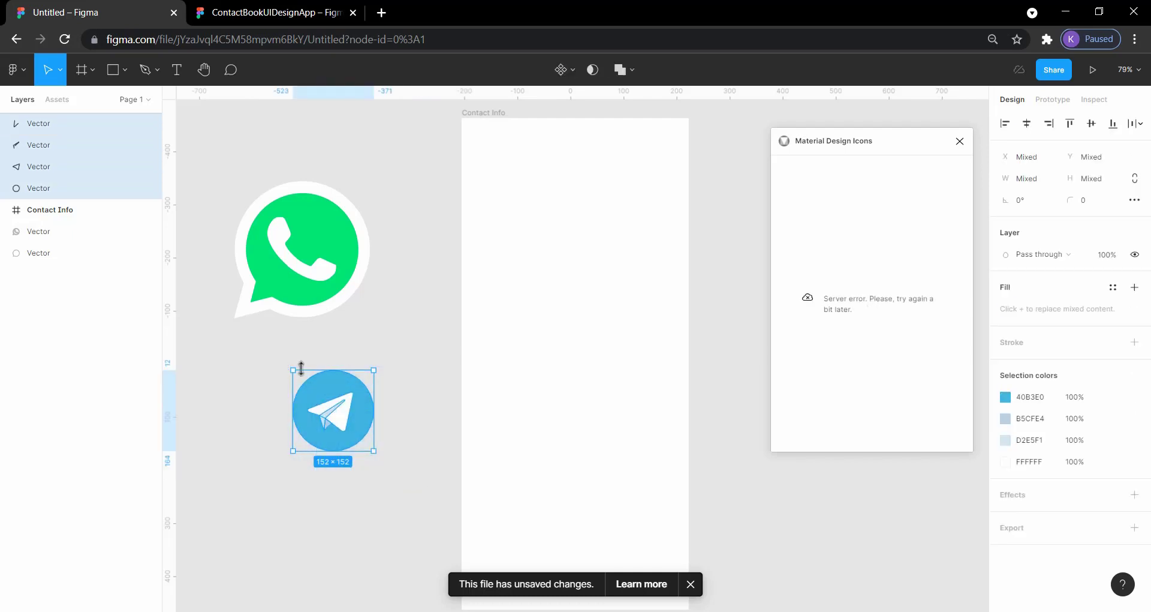
key(ctrl+g)
double_click(368, 436)
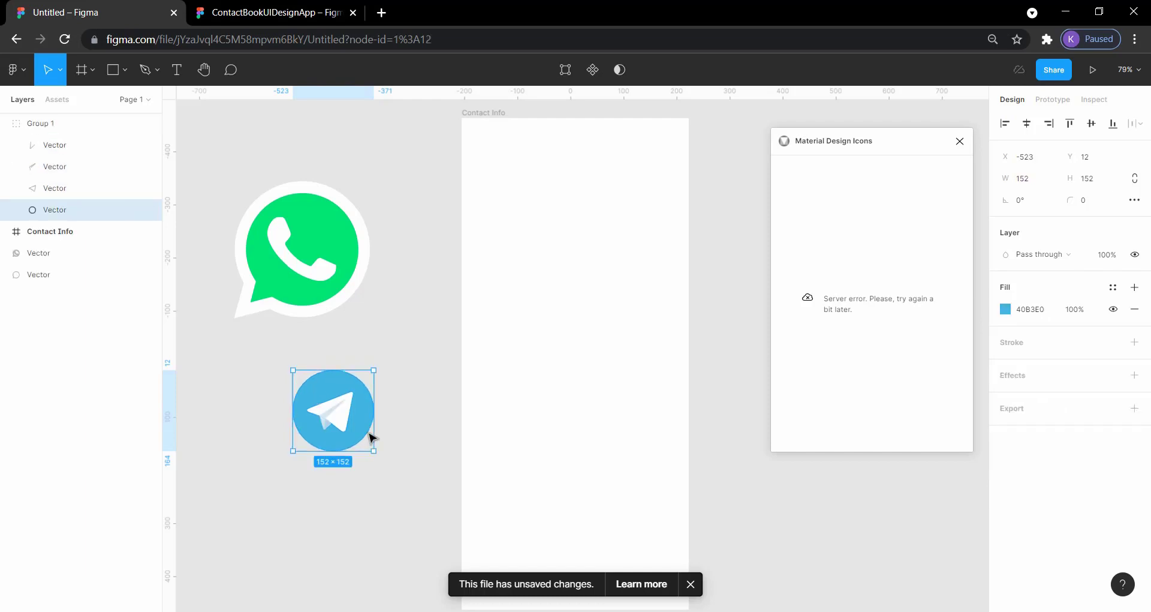
right_click(360, 422)
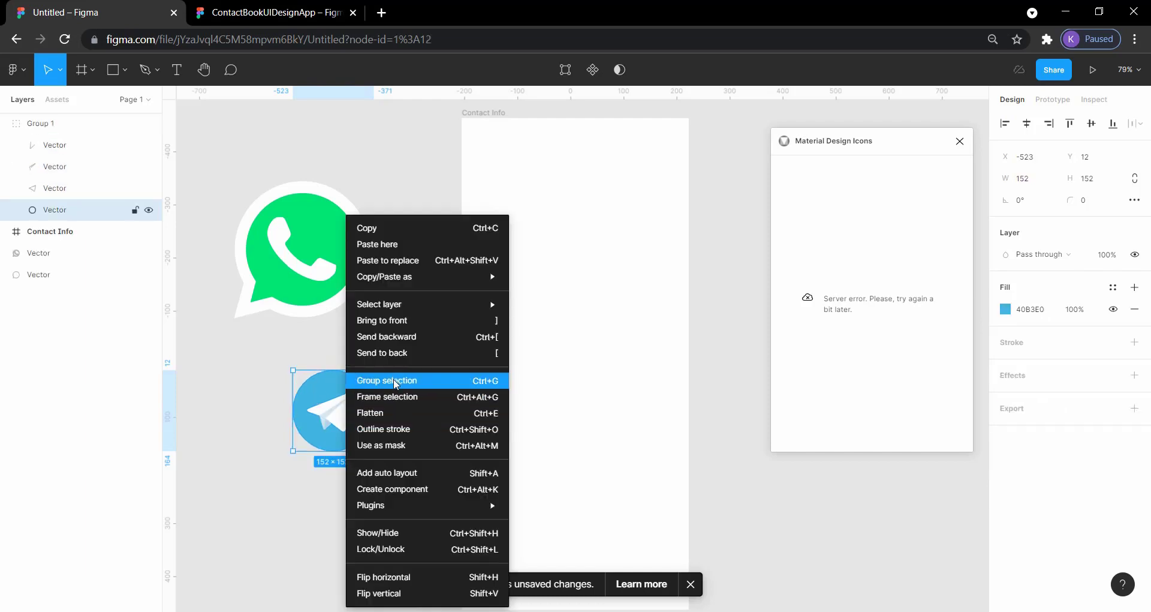
mouse_move(400, 504)
click(229, 413)
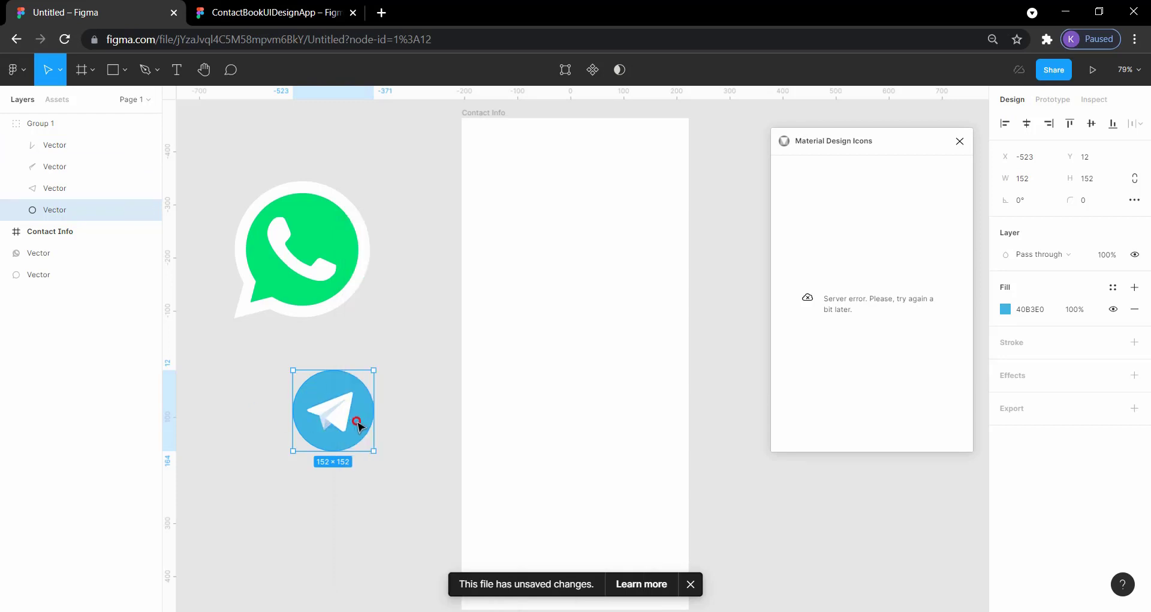
drag(358, 425, 394, 446)
click(434, 450)
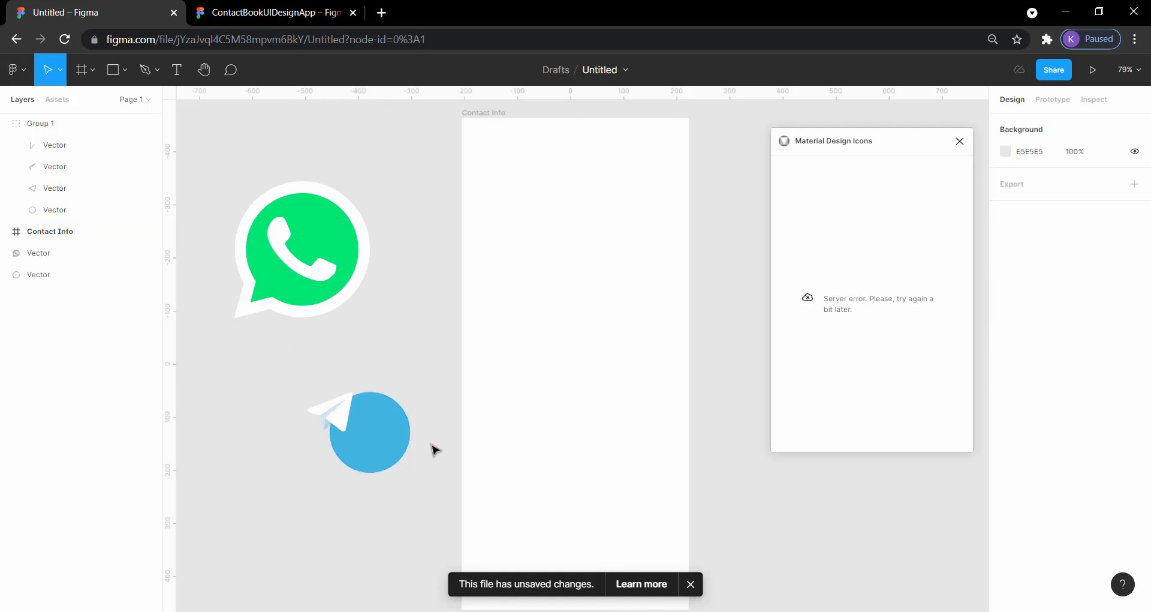
key(ctrl+z)
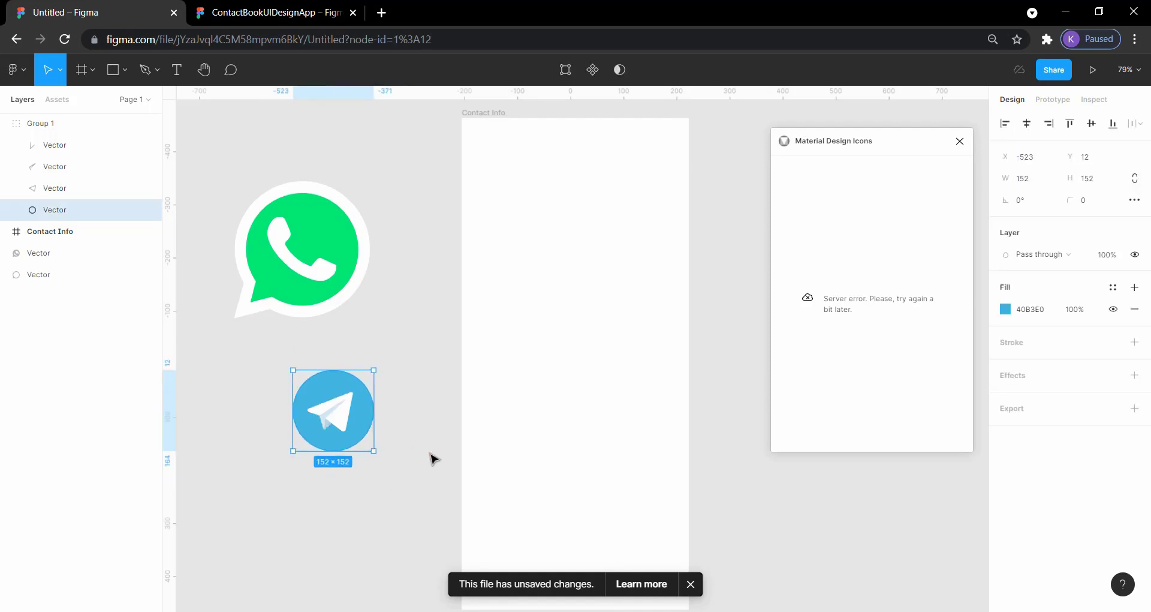
- Group the Telegram icon once more, shift it slightly upward and scale it down to 144 × 144
drag(415, 466, 291, 378)
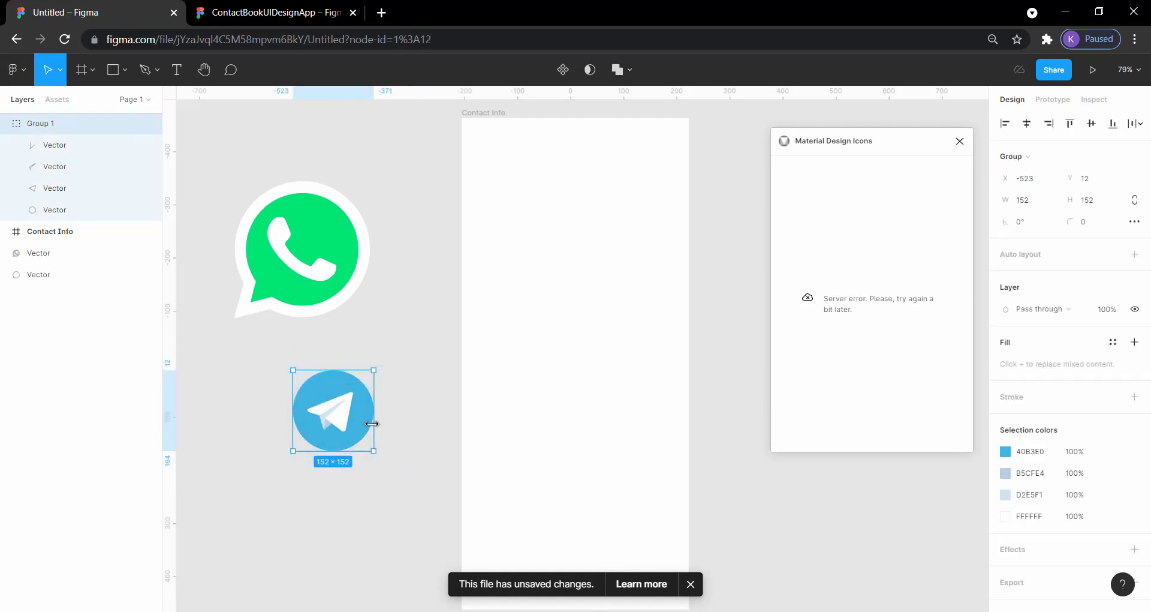
right_click(348, 410)
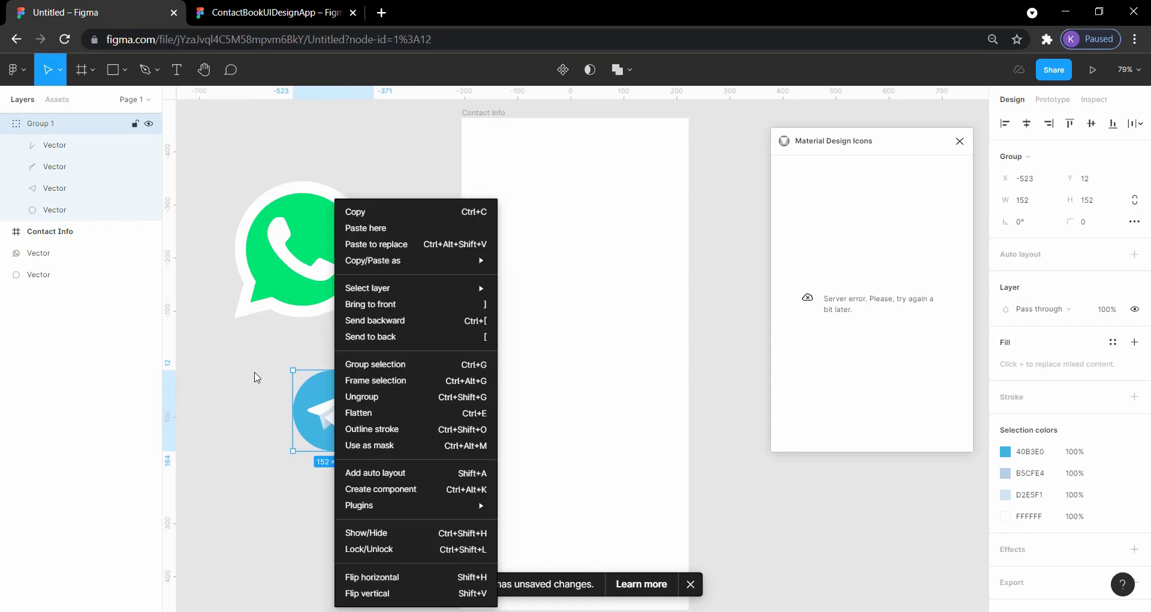
click(359, 364)
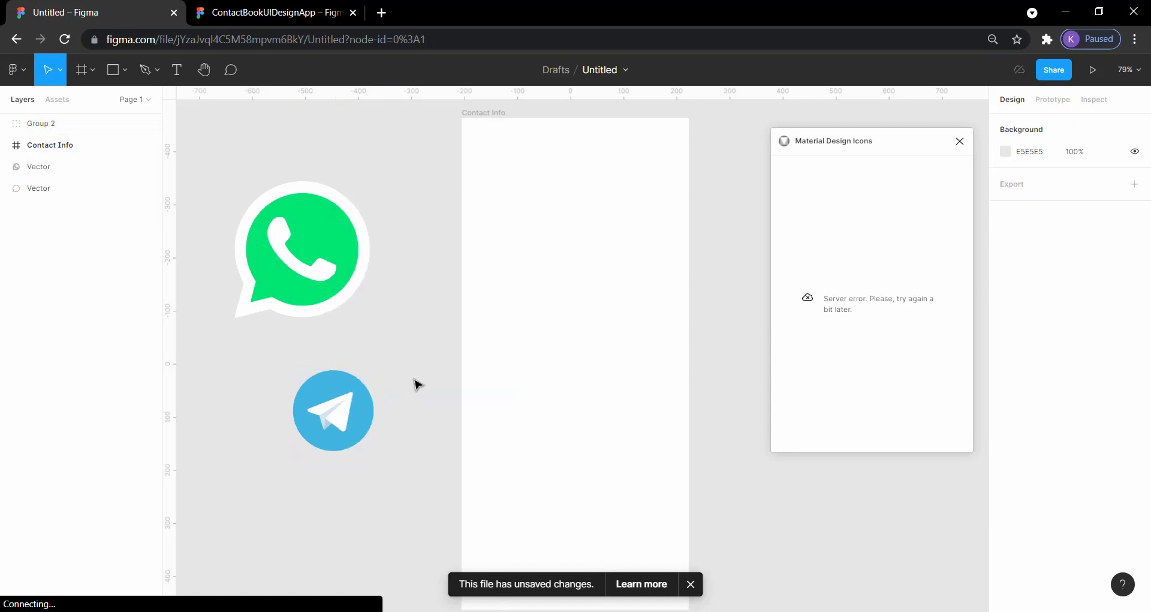
mouse_move(348, 407)
mouse_down()
mouse_move(395, 435)
mouse_move(351, 388)
mouse_up()
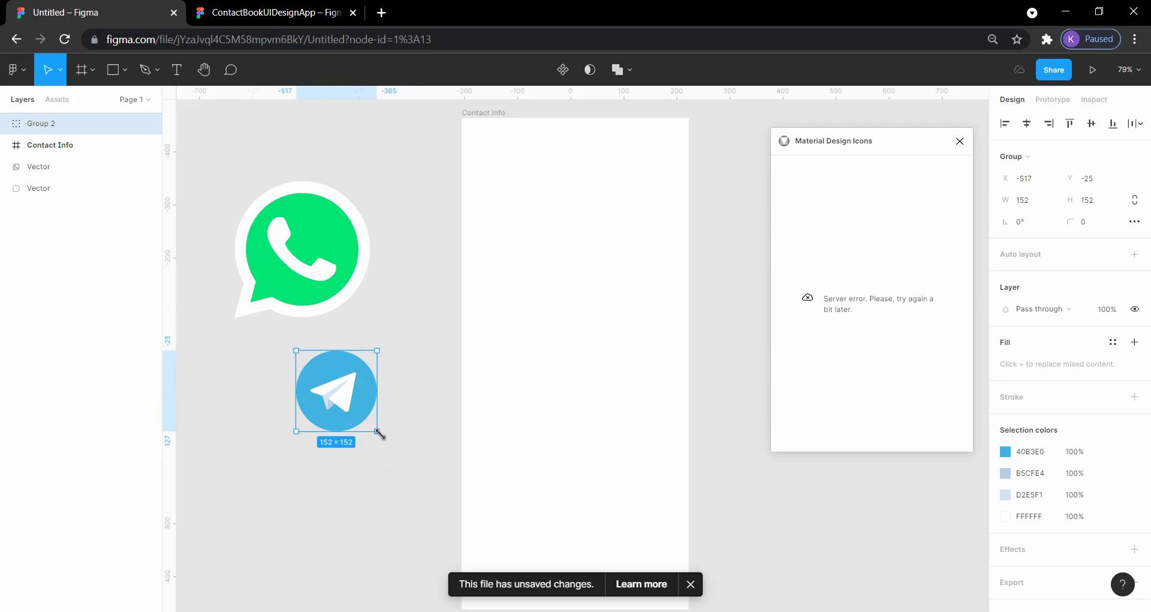
mouse_move(377, 432)
mouse_down()
mouse_move(336, 398)
mouse_move(372, 419)
mouse_up()
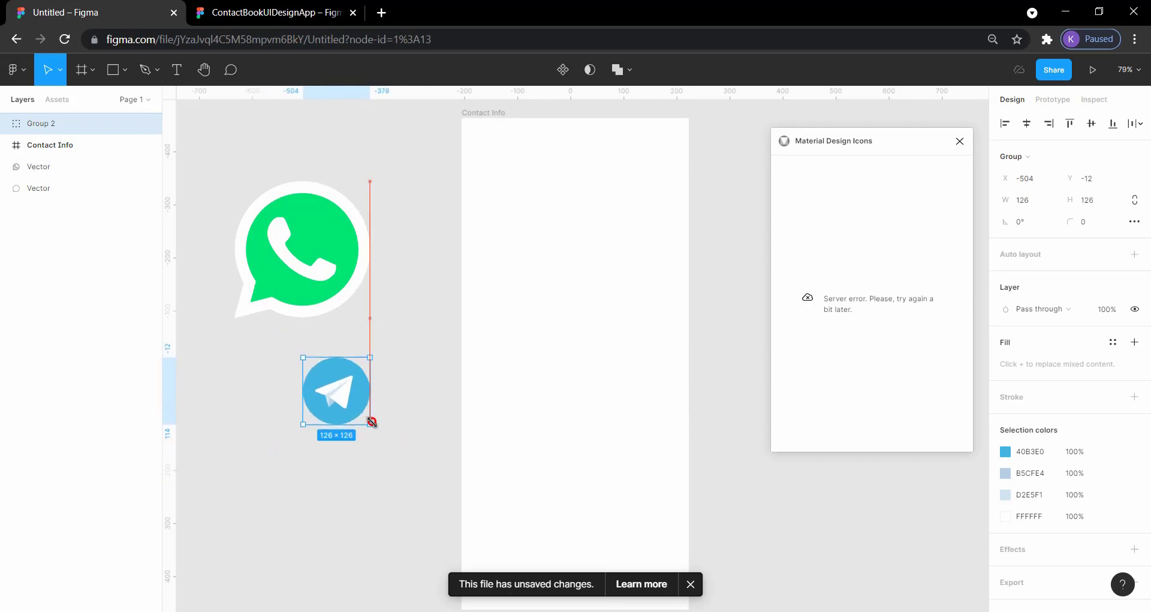
click(385, 298)
- Group the two vectors that make up the WhatsApp icon
drag(348, 279, 462, 285)
key(ctrl+z)
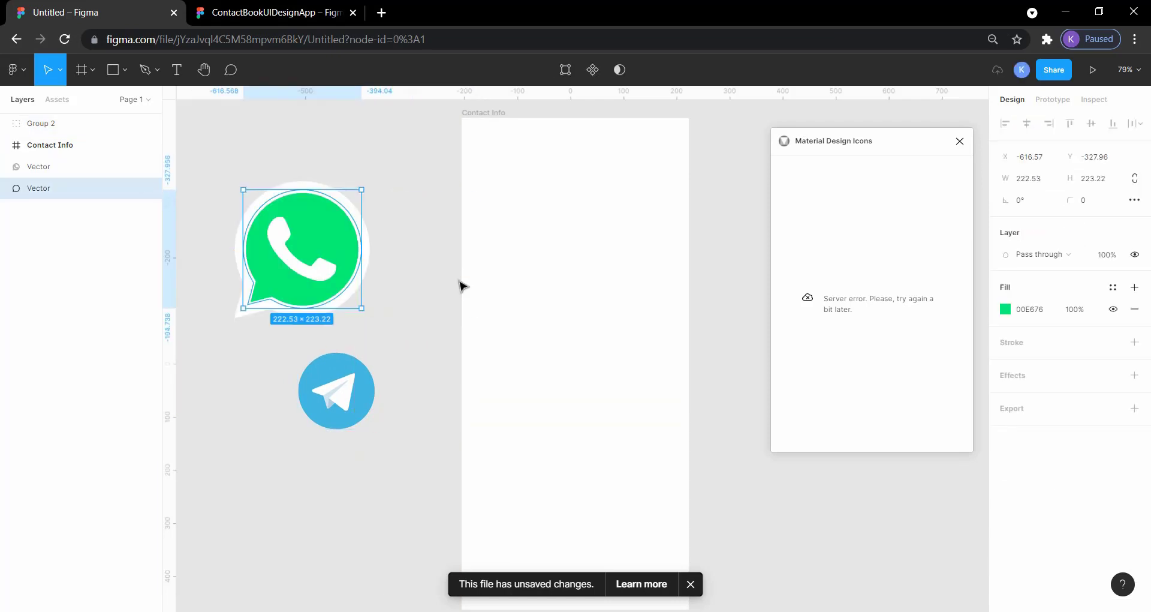
drag(382, 324, 222, 173)
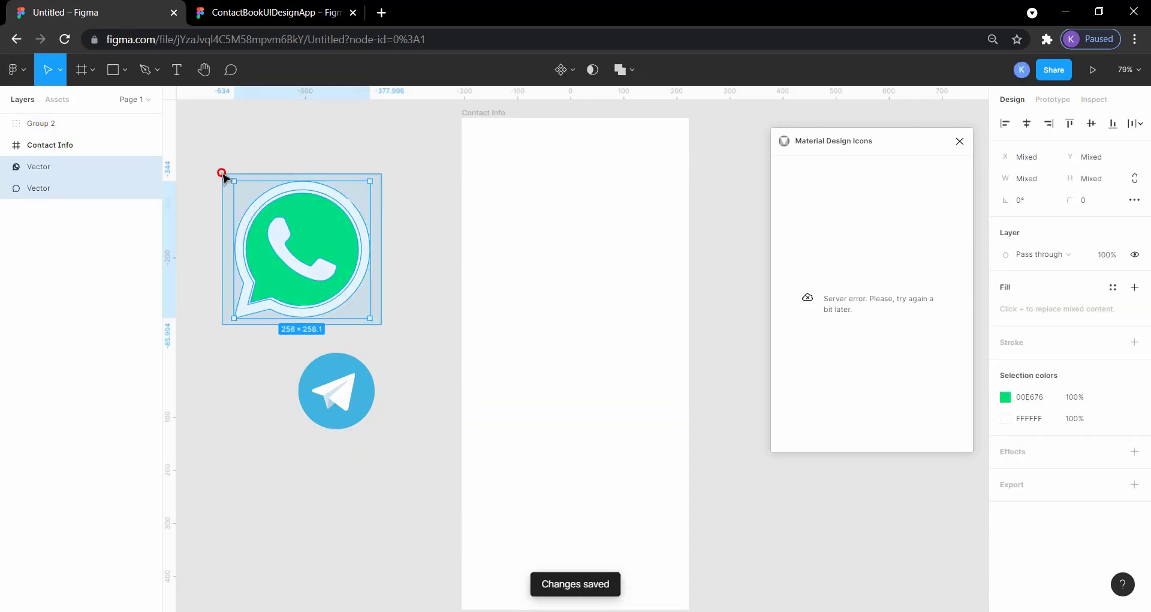
right_click(276, 215)
click(384, 382)
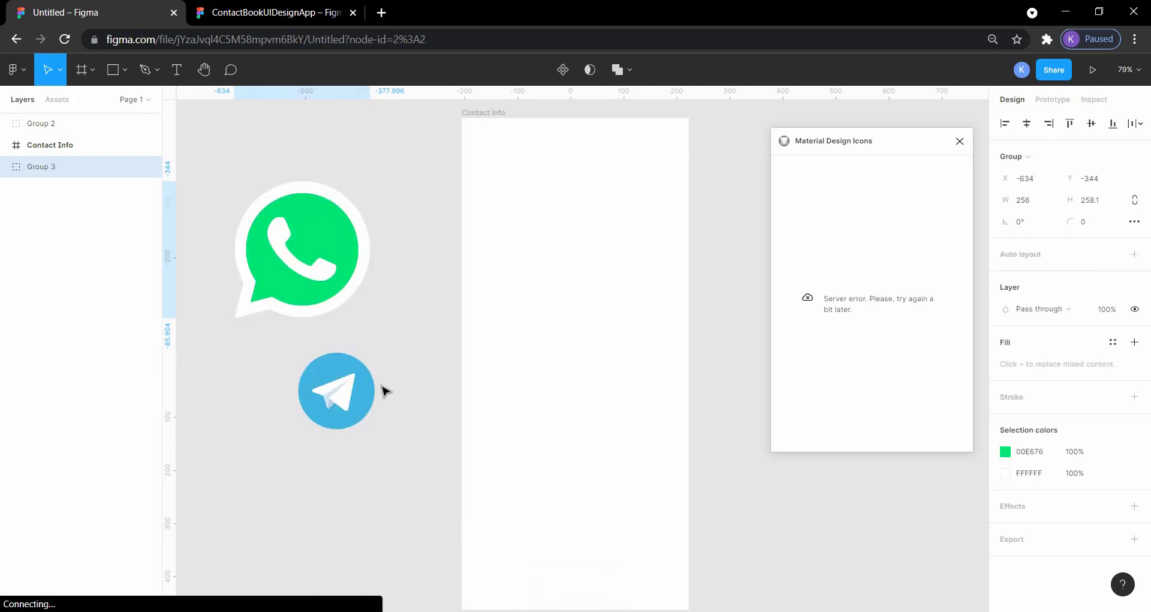
- Scale the WhatsApp icon down to roughly the Telegram icon's size and move the Telegram icon directly beneath it
click(412, 324)
click(348, 294)
drag(347, 294, 375, 280)
click(434, 342)
drag(359, 388, 326, 318)
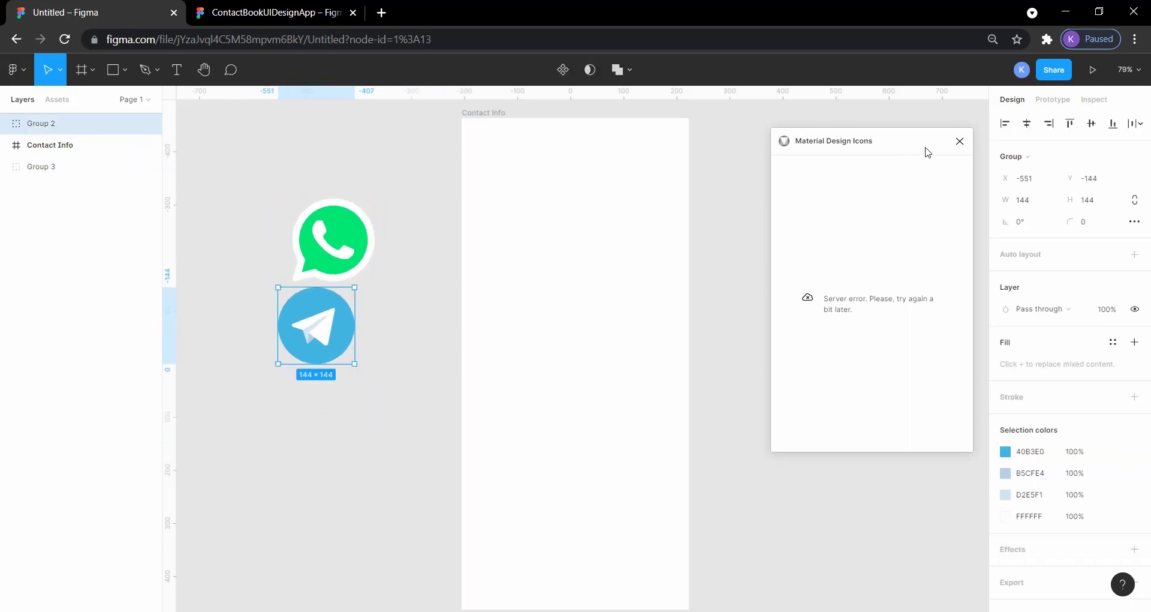
- Restart the Material Design Icons plugin and search it for "chevron"
click(959, 141)
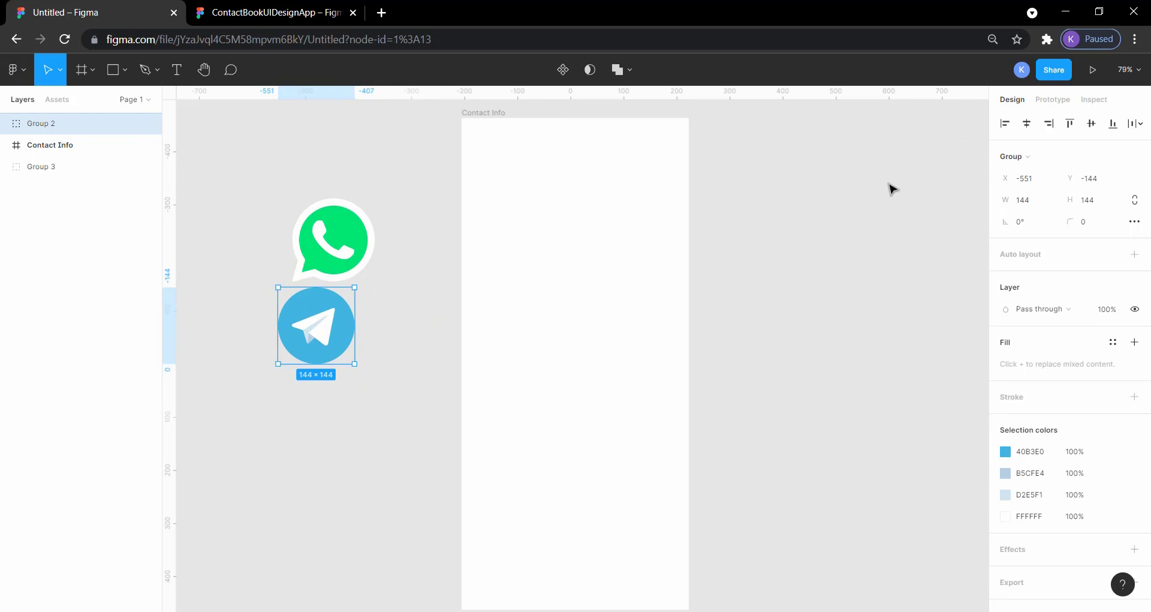
right_click(890, 184)
mouse_move(935, 269)
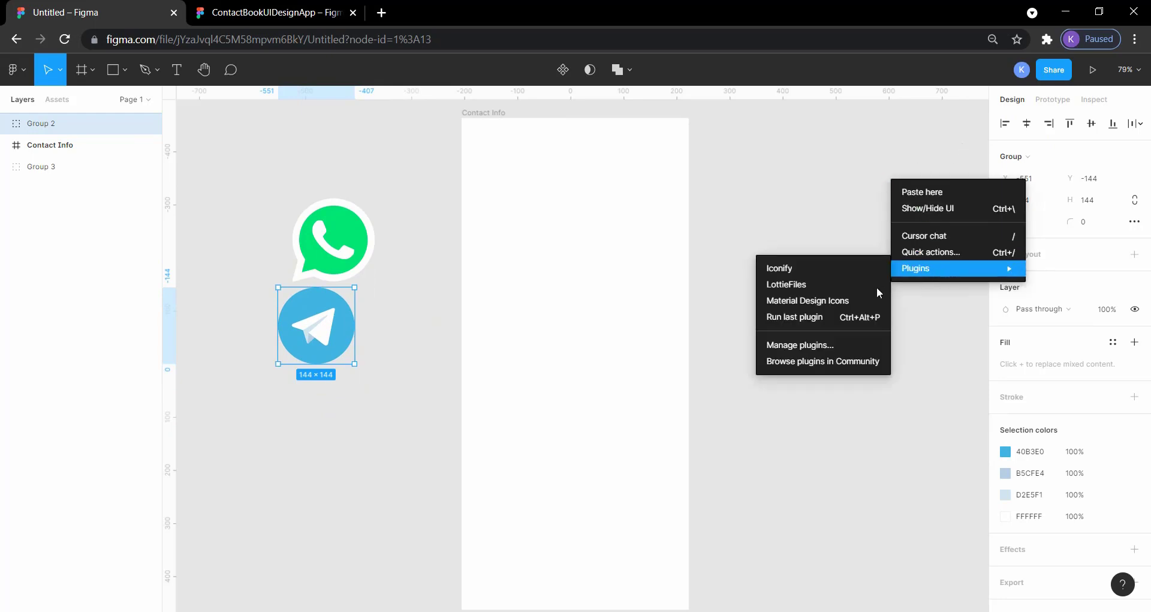
click(840, 301)
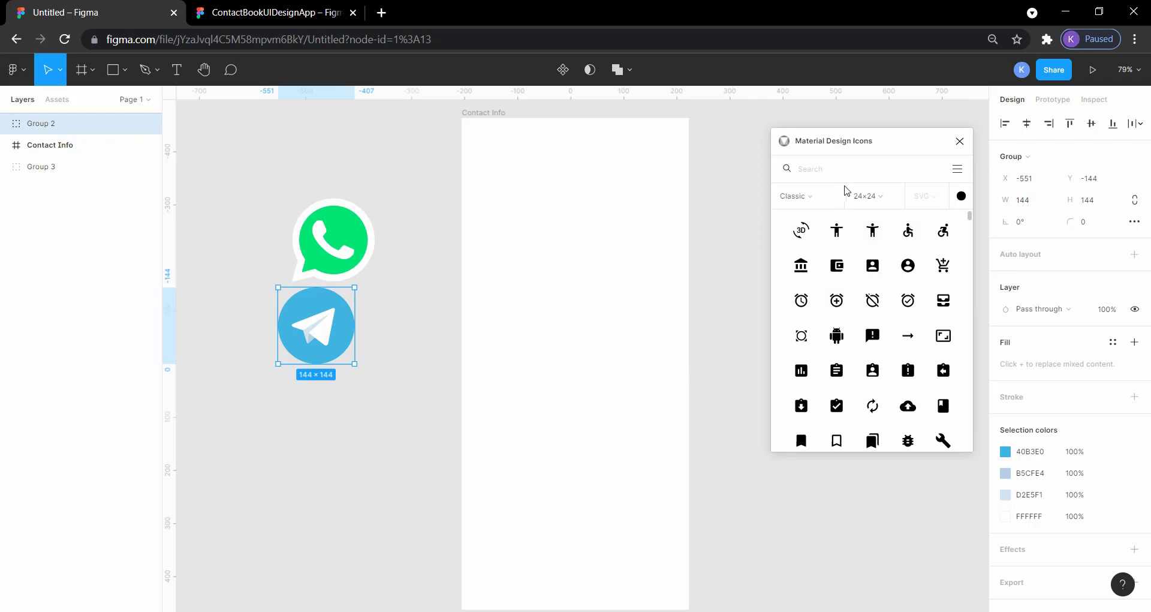
click(822, 168)
text(chevron)
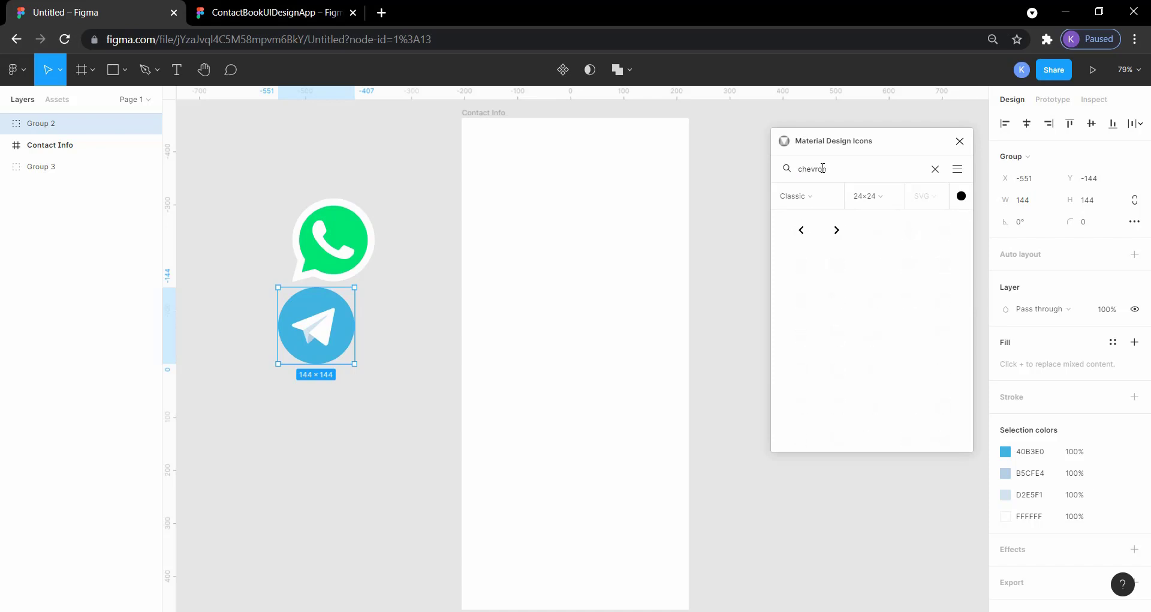
- Set the plugin's icon size to 384×384 and its icon colour to the mid-grey swatch B7B7B7
mouse_move(801, 231)
mouse_down()
mouse_move(632, 224)
mouse_move(760, 239)
mouse_move(801, 229)
mouse_up()
click(882, 202)
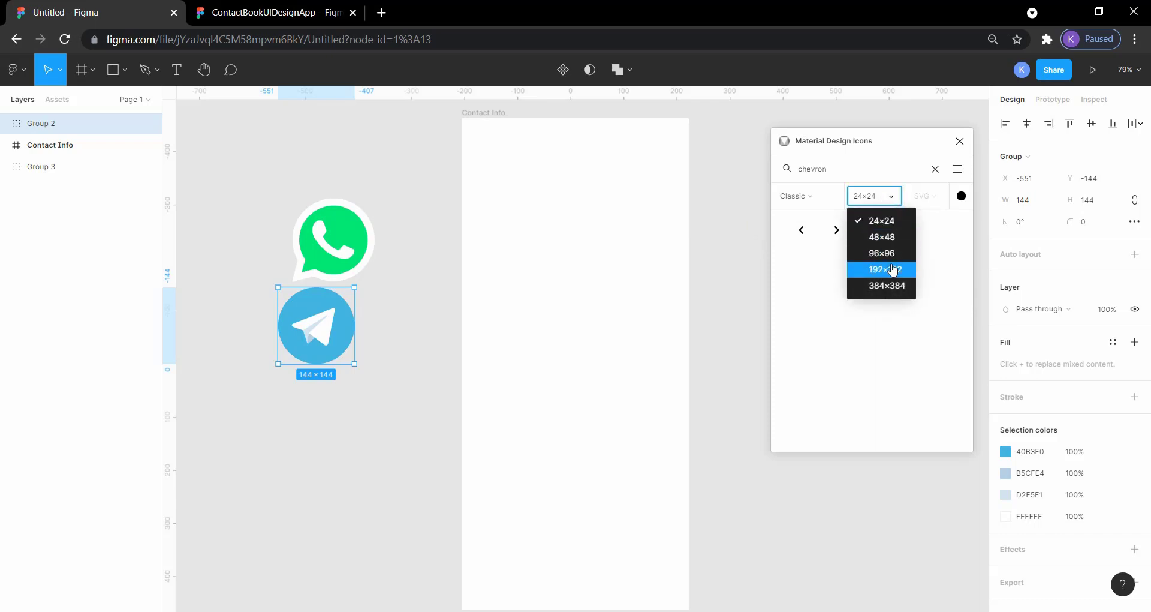
click(893, 286)
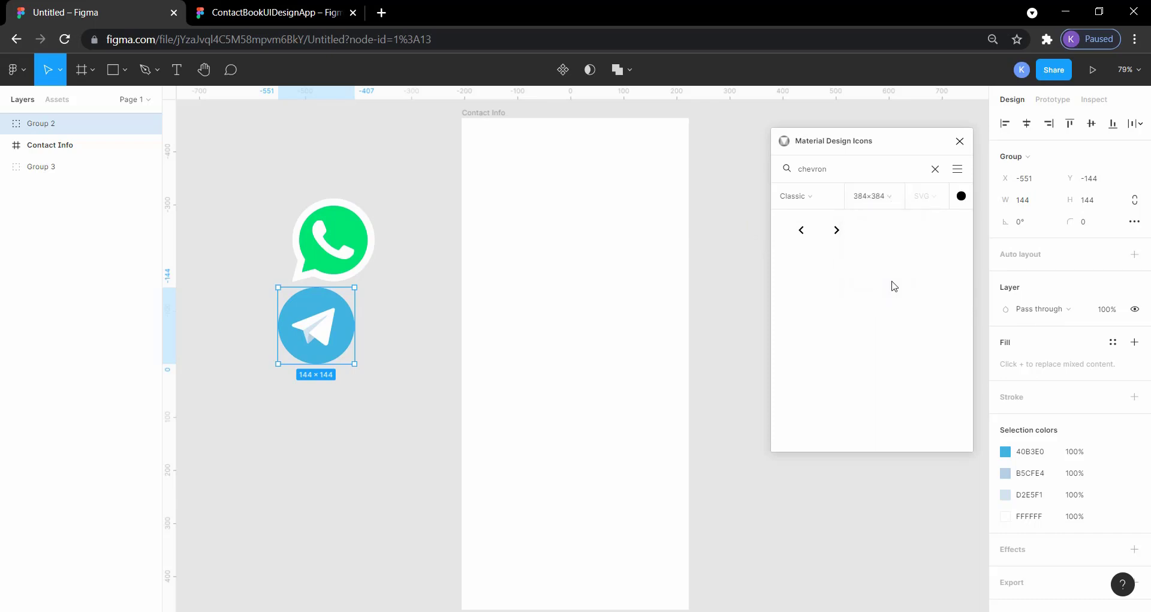
click(961, 197)
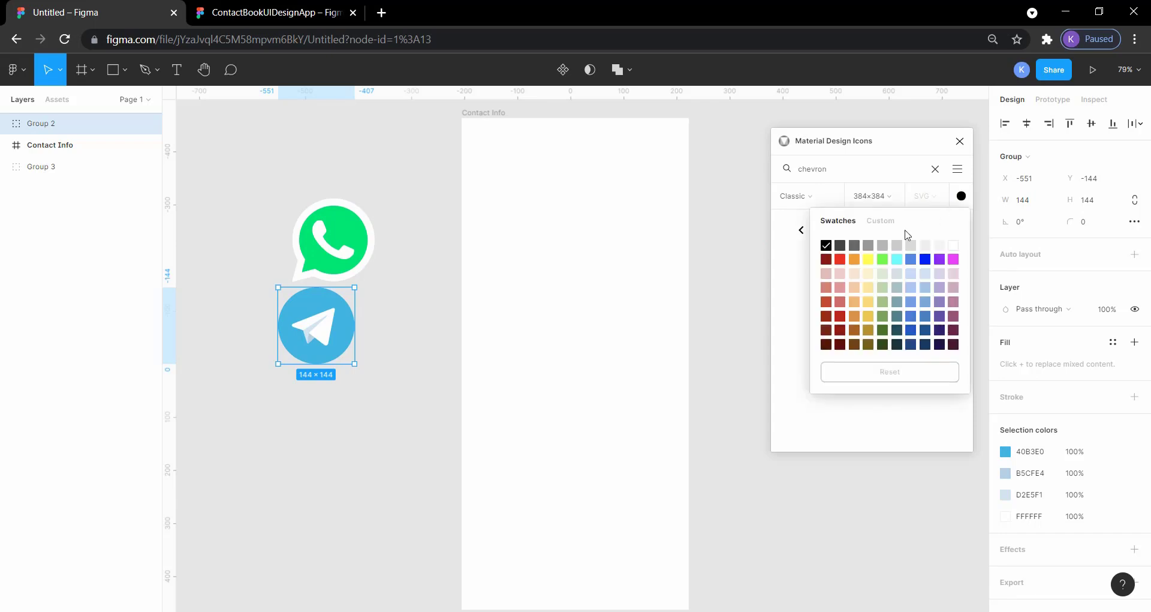
click(883, 246)
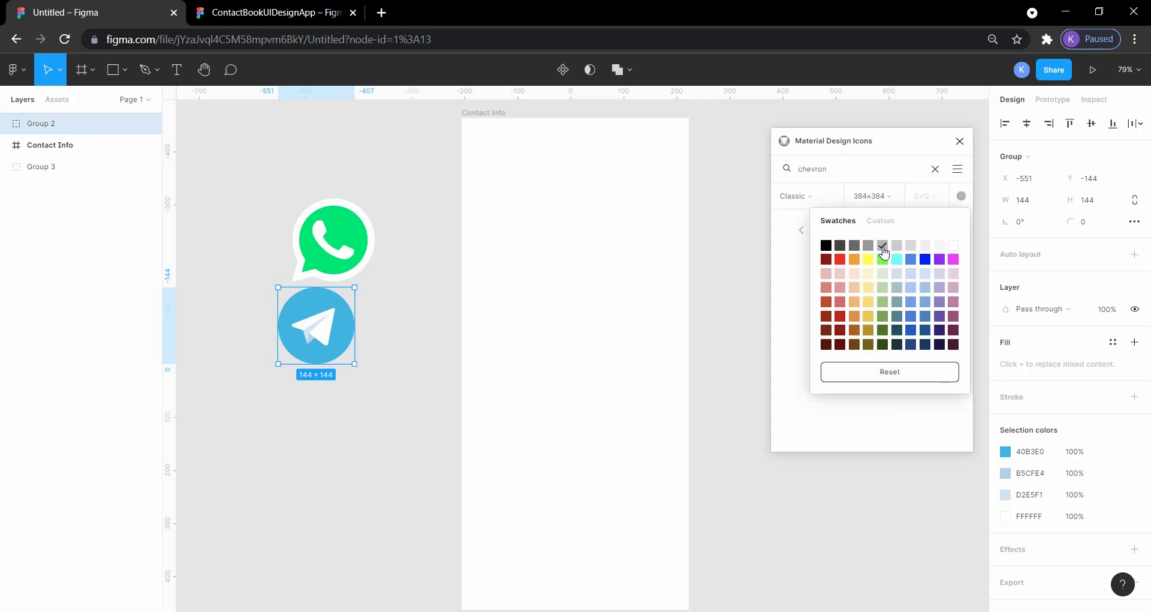
- Place the left chevron icon on the canvas, up and to the left of the WhatsApp icon
click(789, 280)
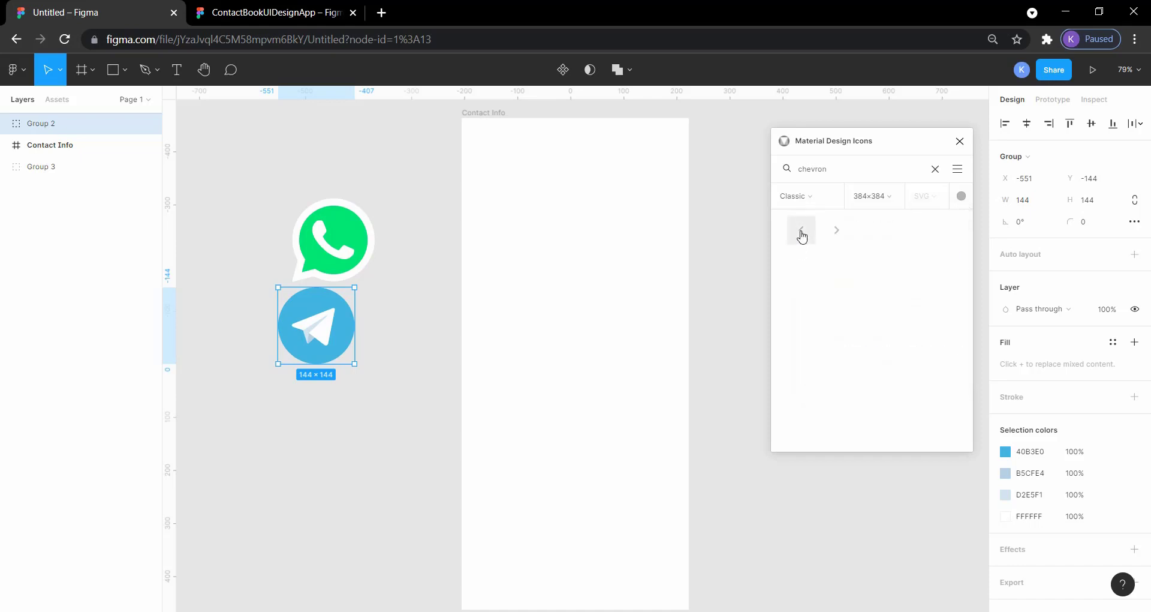
drag(591, 232, 232, 179)
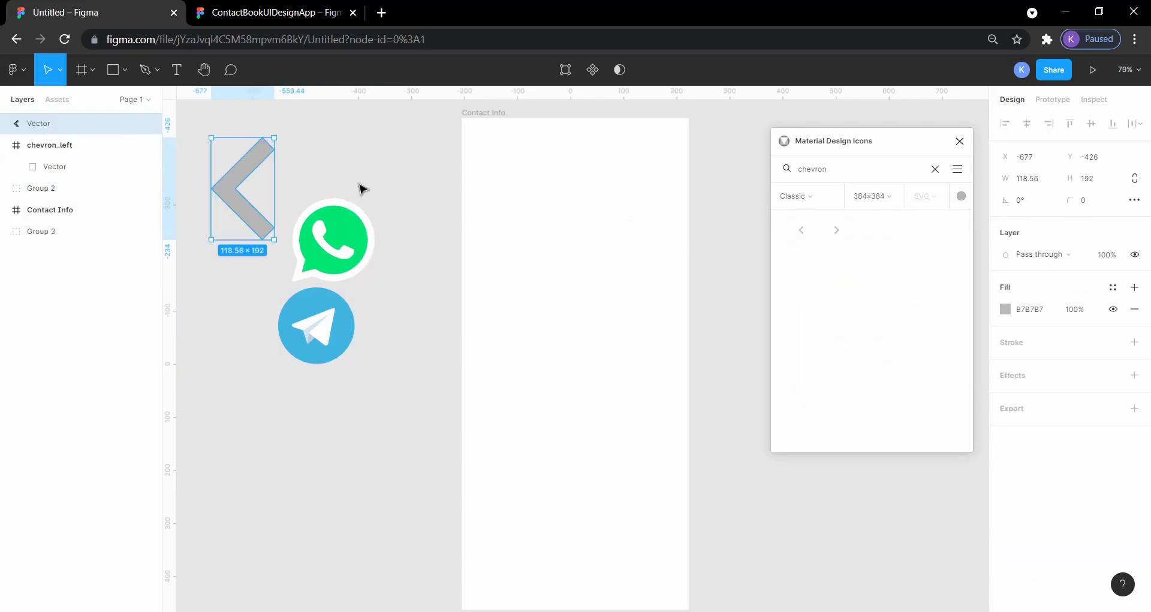
click(383, 193)
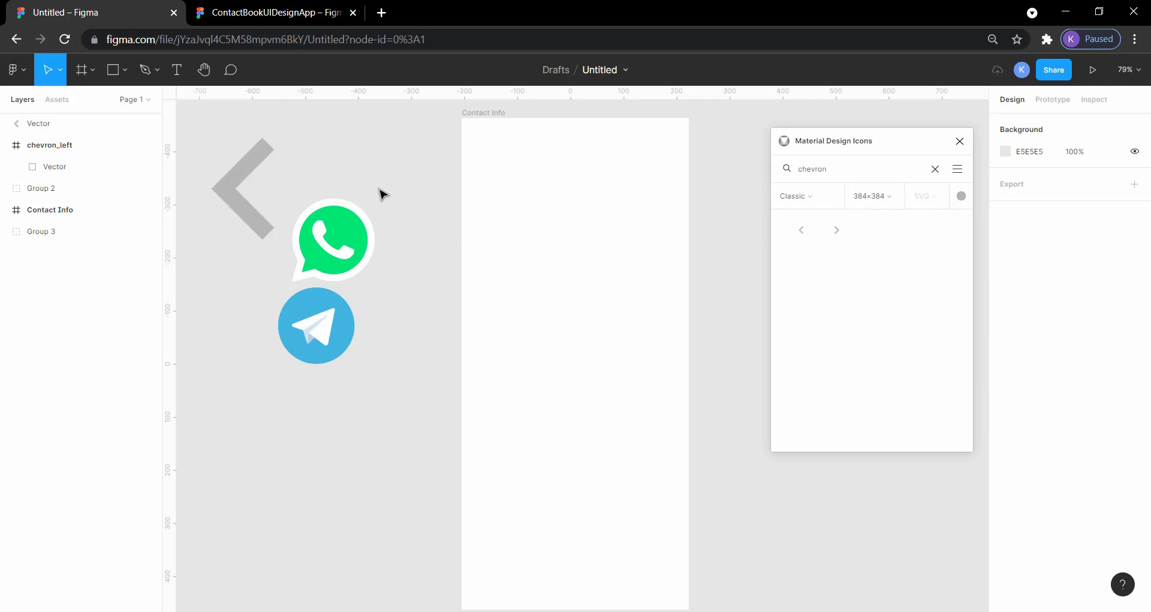
- Search the icons for "more" and place the vertical three-dot icon below the Telegram icon
double_click(843, 165)
text(more)
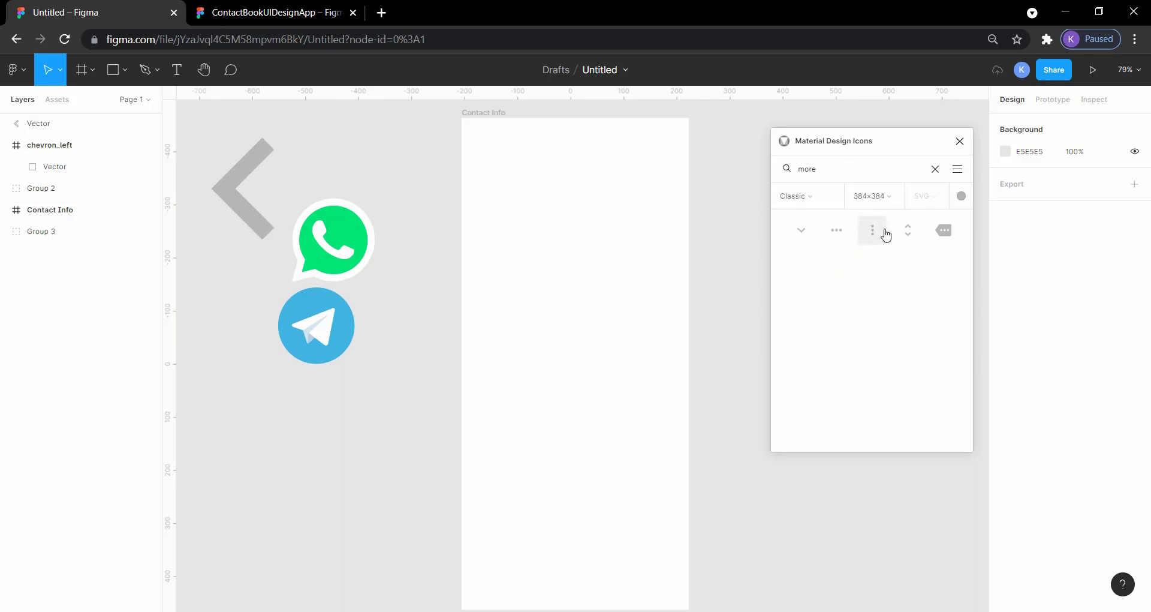
drag(877, 239, 281, 377)
click(236, 321)
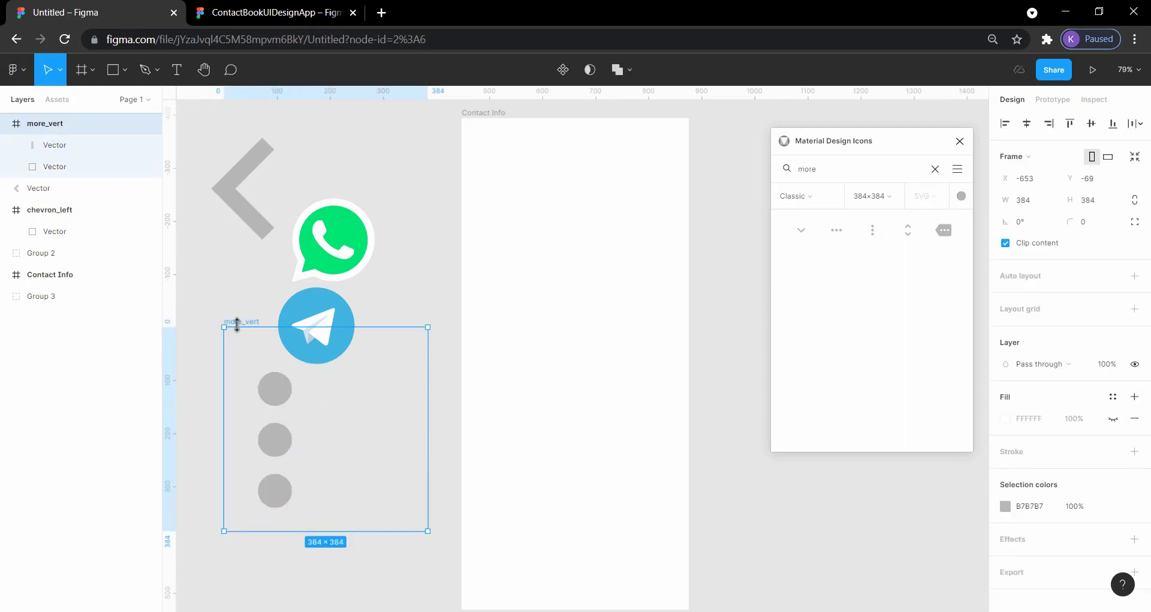
click(234, 307)
click(238, 324)
click(237, 303)
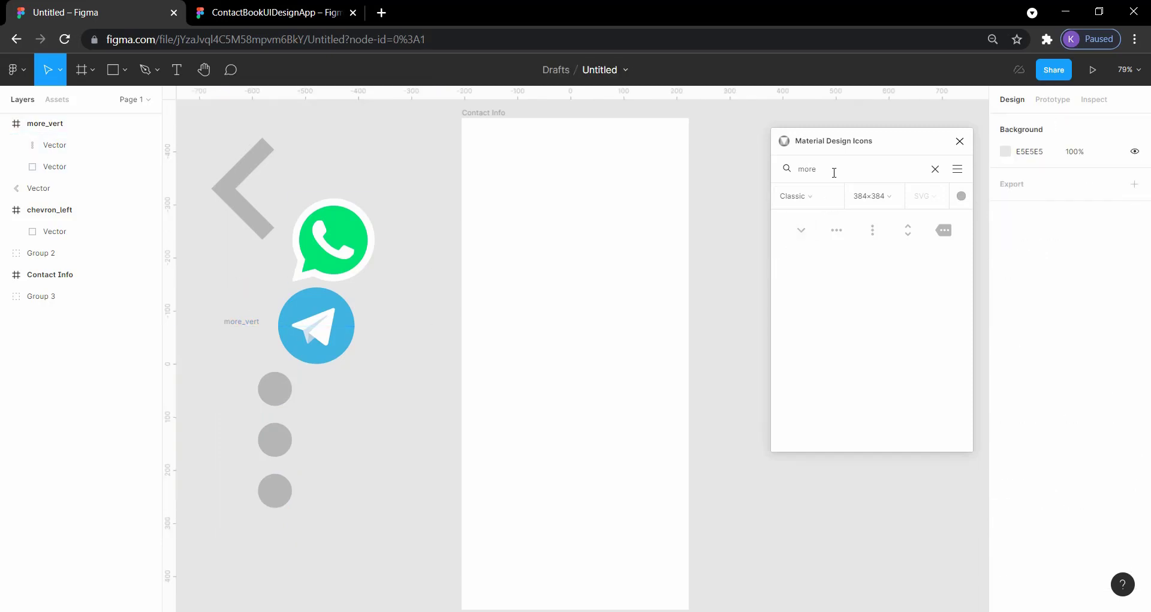
- Check the icons in the ContactBookUIDesignApp reference, and place the magnifier icon from a "search" query beside the three dots
click(272, 12)
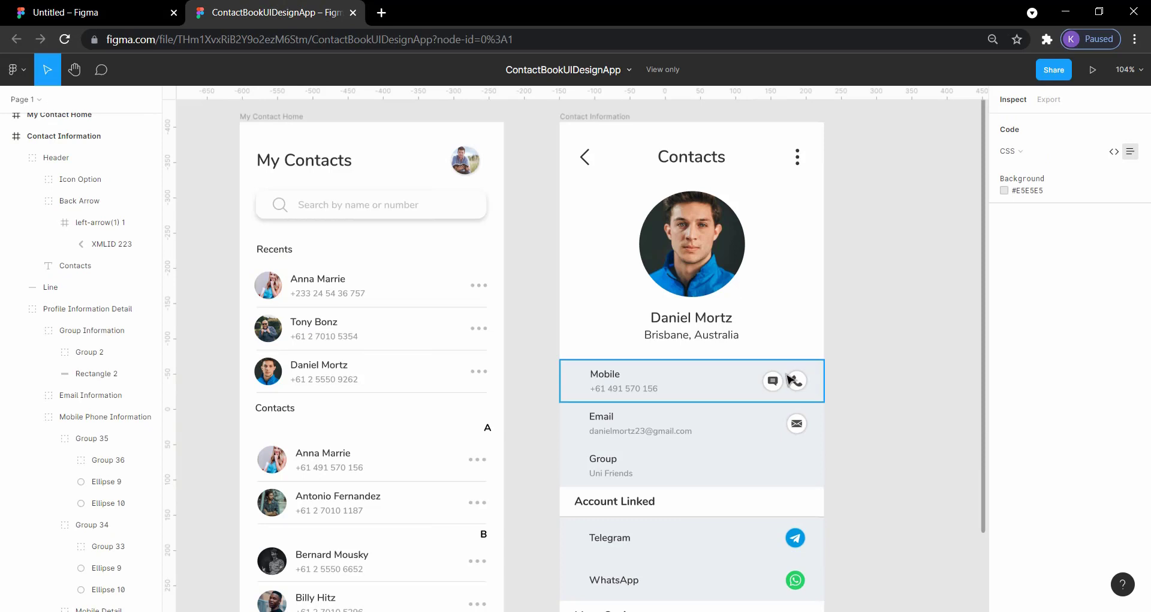
scroll(896, 386, down, 5)
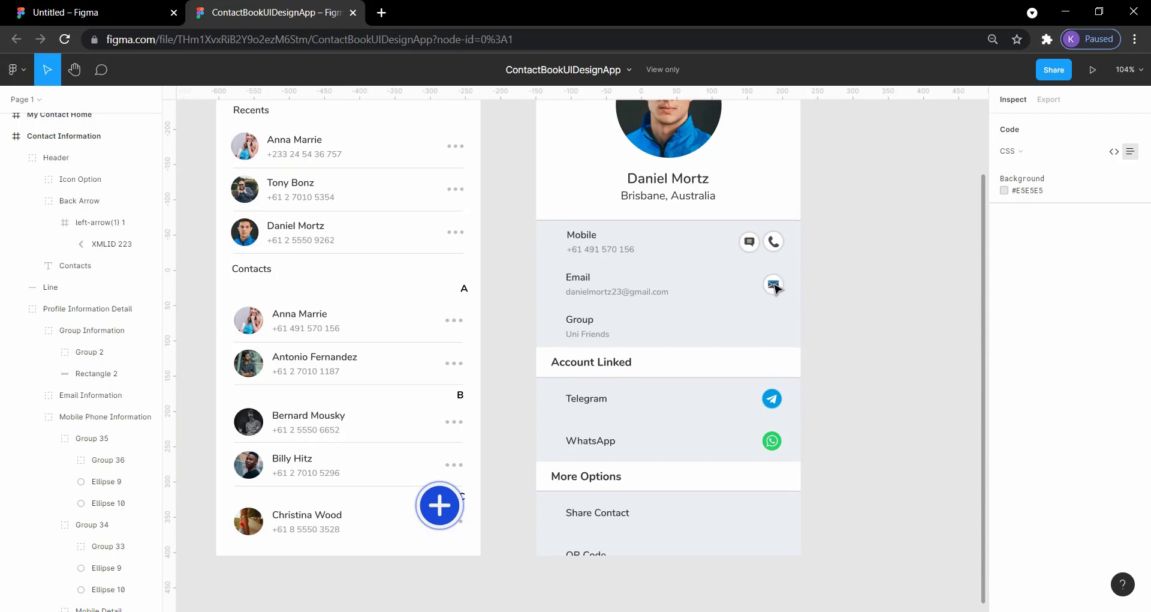
scroll(945, 316, up, 6)
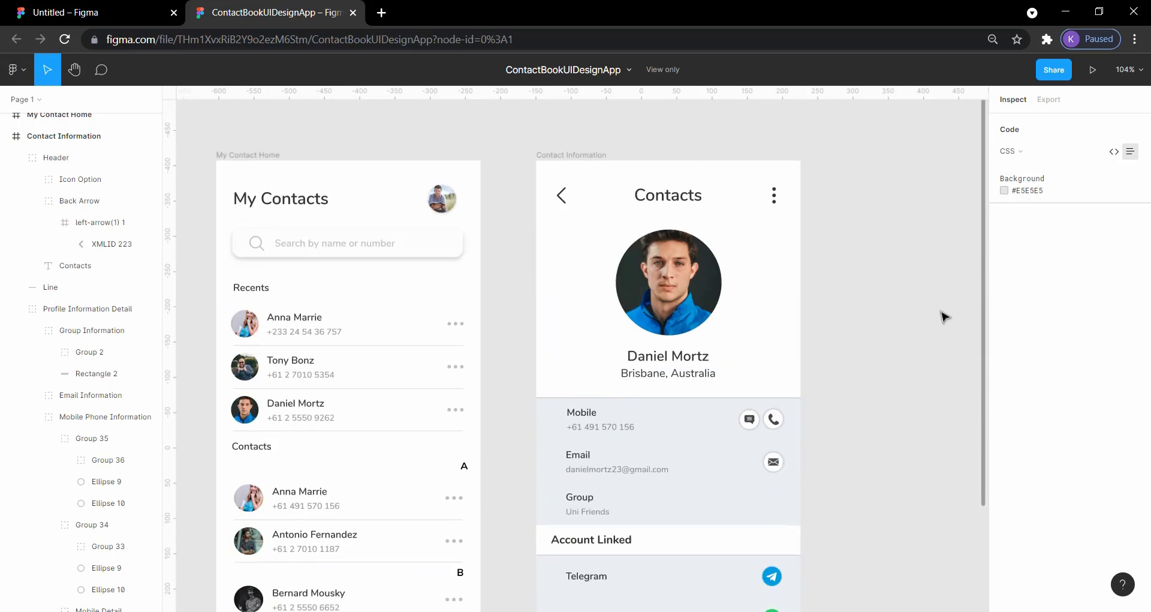
click(114, 7)
double_click(817, 170)
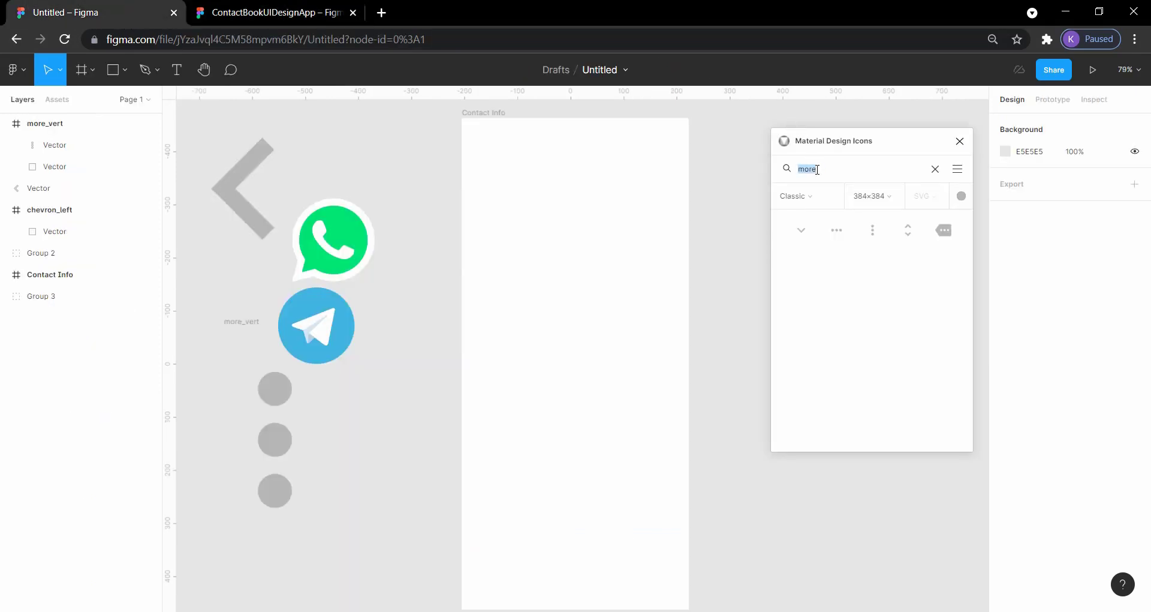
text(search)
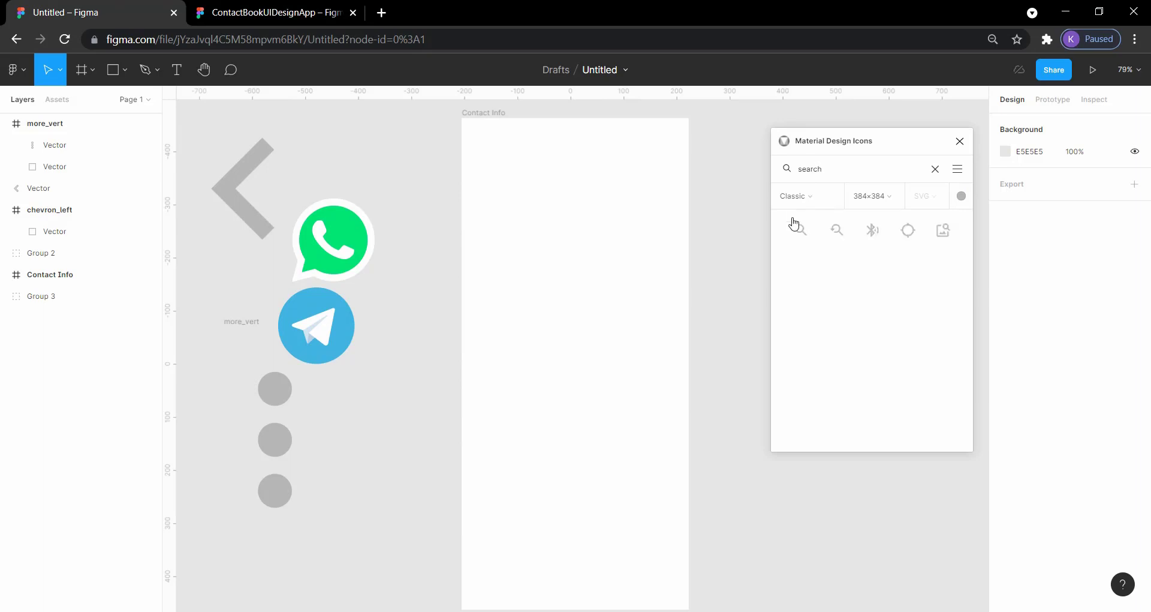
drag(795, 225, 329, 463)
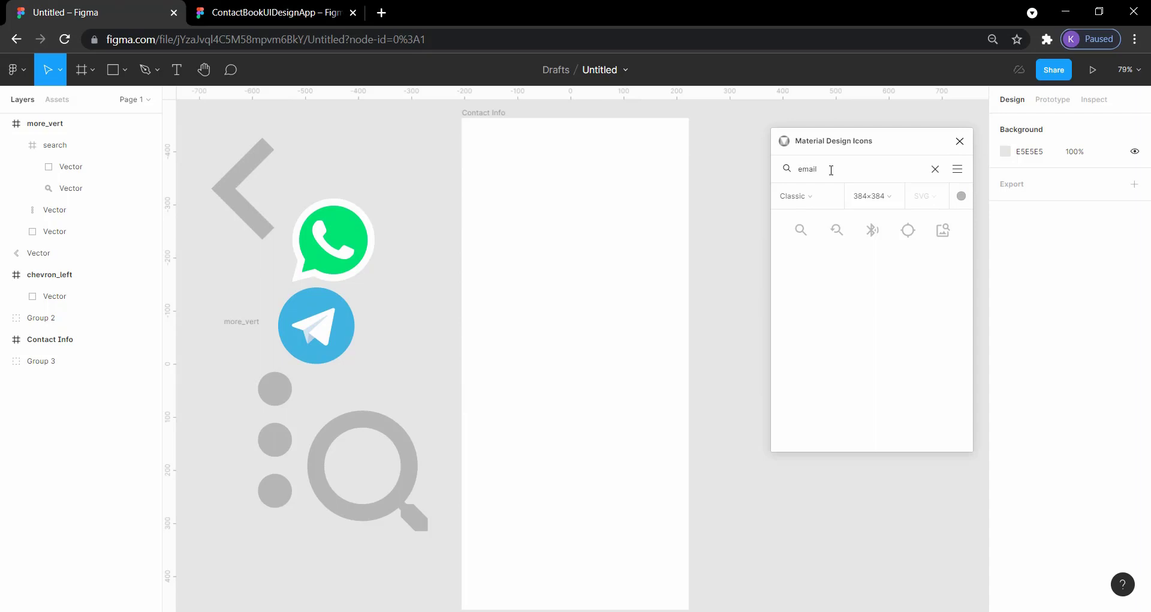
- Place the envelope icon from an "email" search below the three-dot and magnifier icons, and clear the search
drag(836, 230, 285, 582)
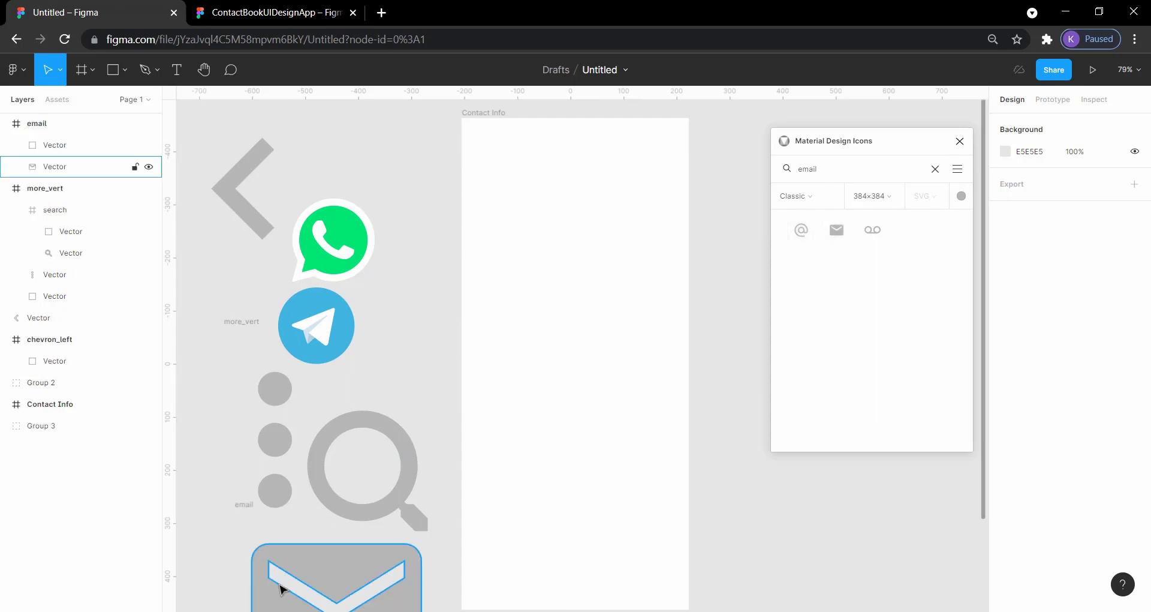
double_click(847, 166)
key(BackSpace)
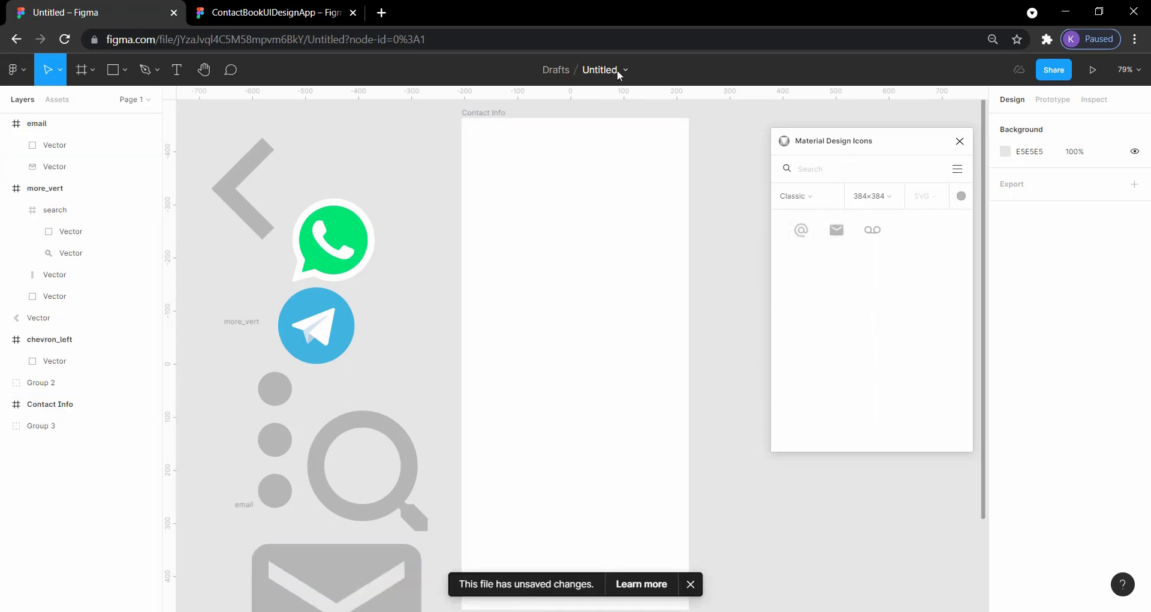
- Recheck the reference design, and place the plain handset icon from a "phone" search to the right of the chevron
click(268, 4)
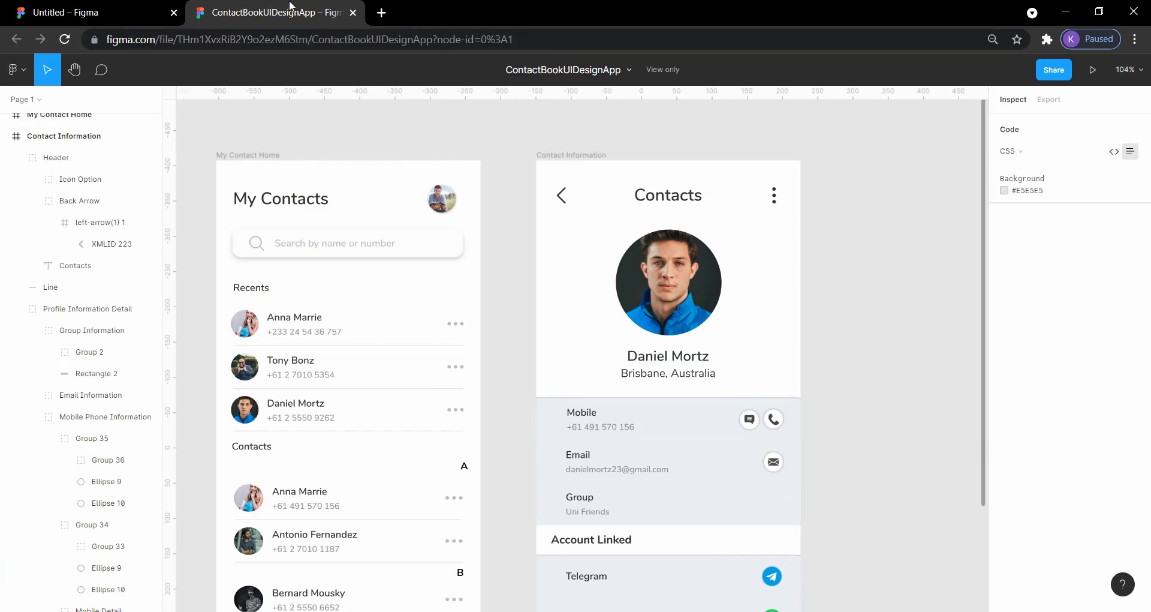
click(144, 12)
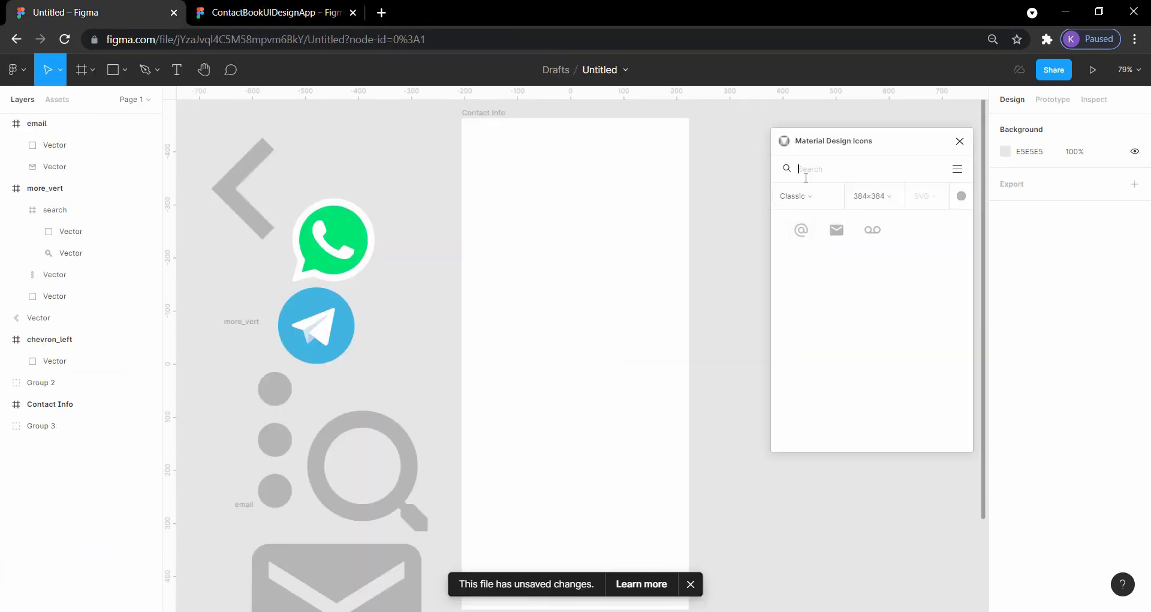
text(phone)
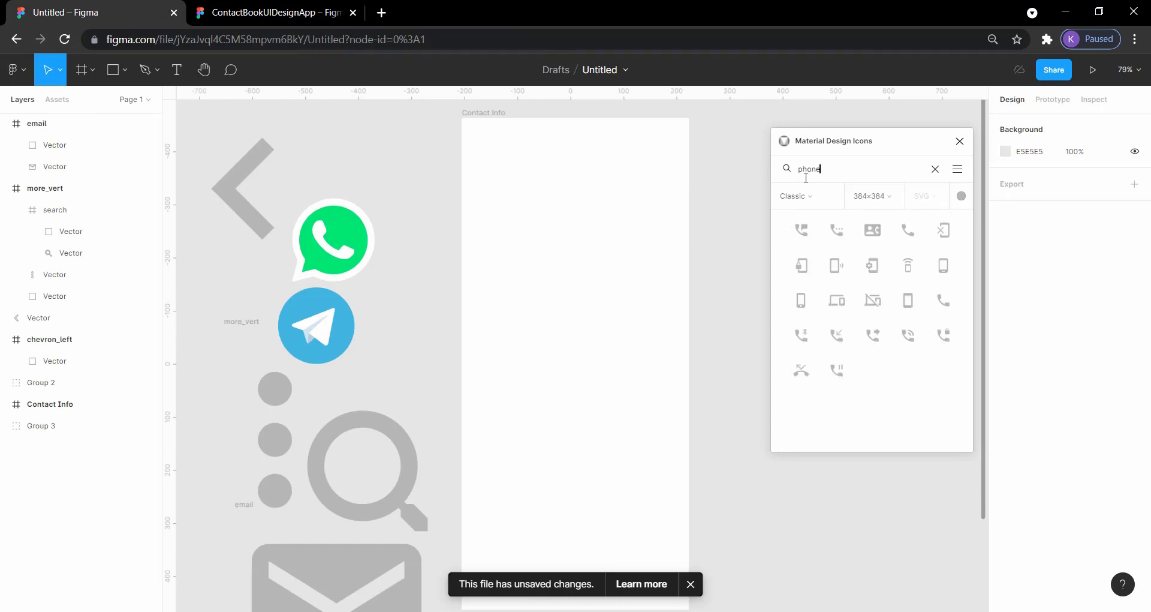
drag(908, 229, 368, 159)
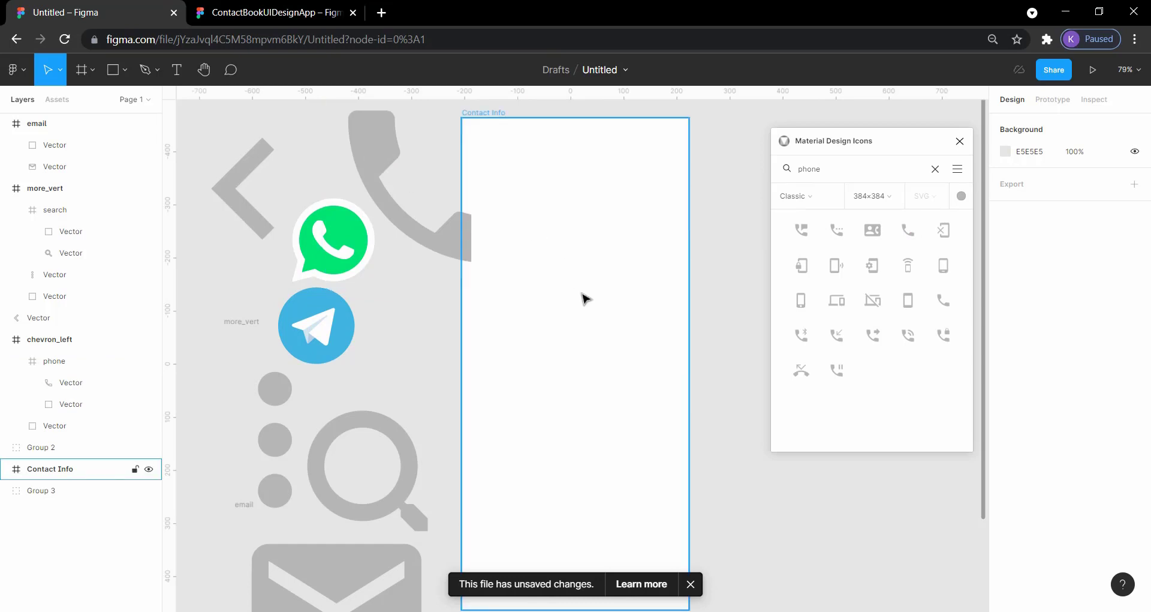
- Move the Contact Info frame right to X -51 and place the icon from a "message" search beside the Telegram icon
click(489, 114)
drag(488, 117, 571, 119)
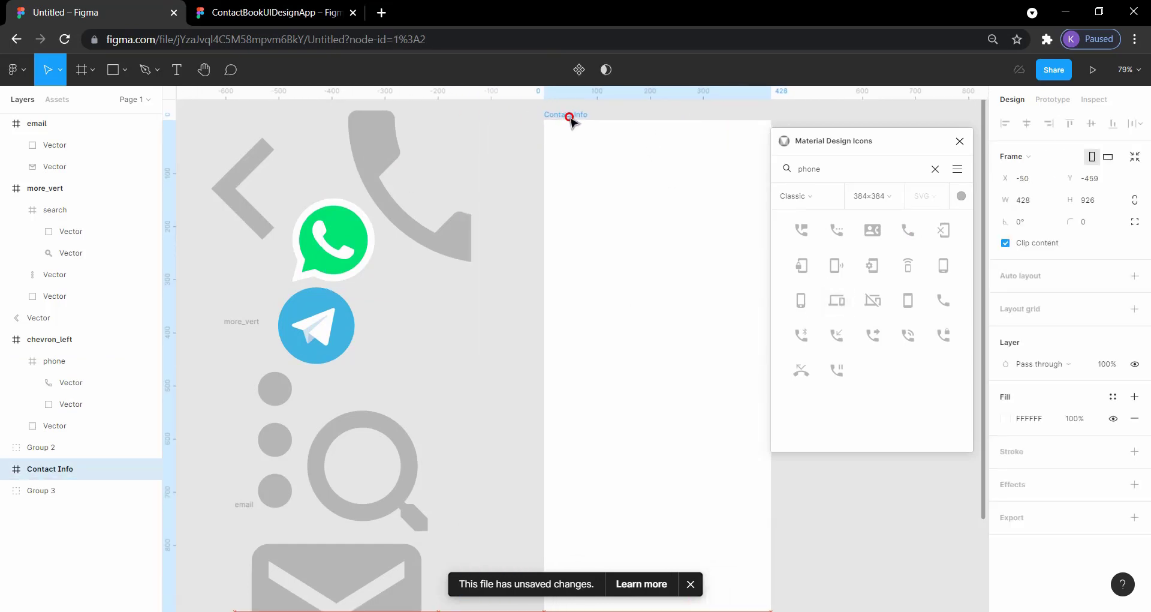
double_click(822, 168)
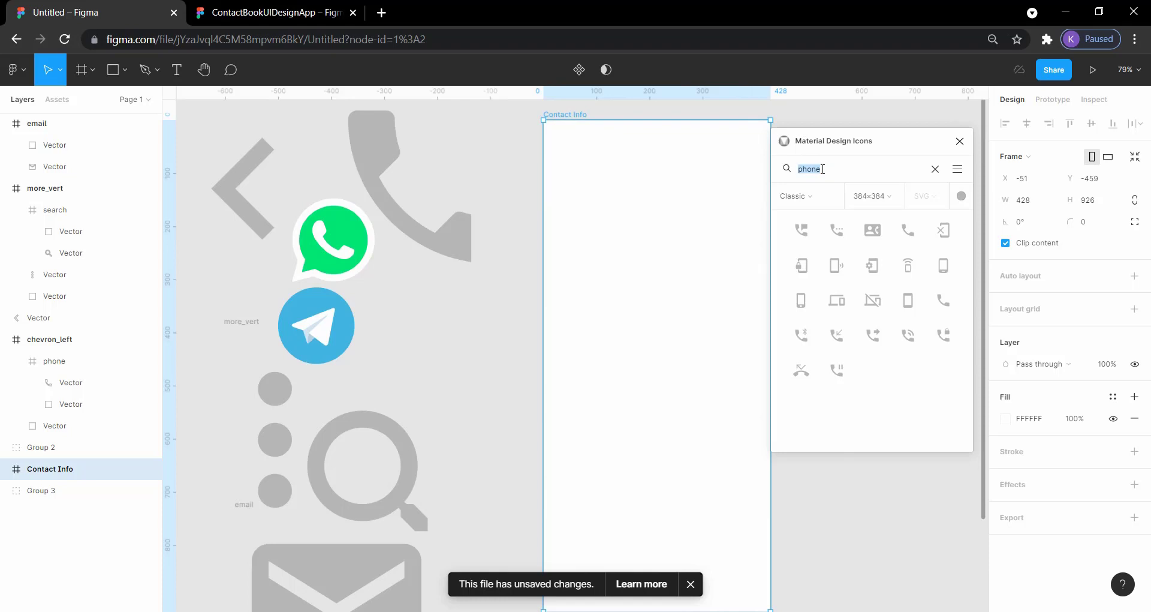
text(message)
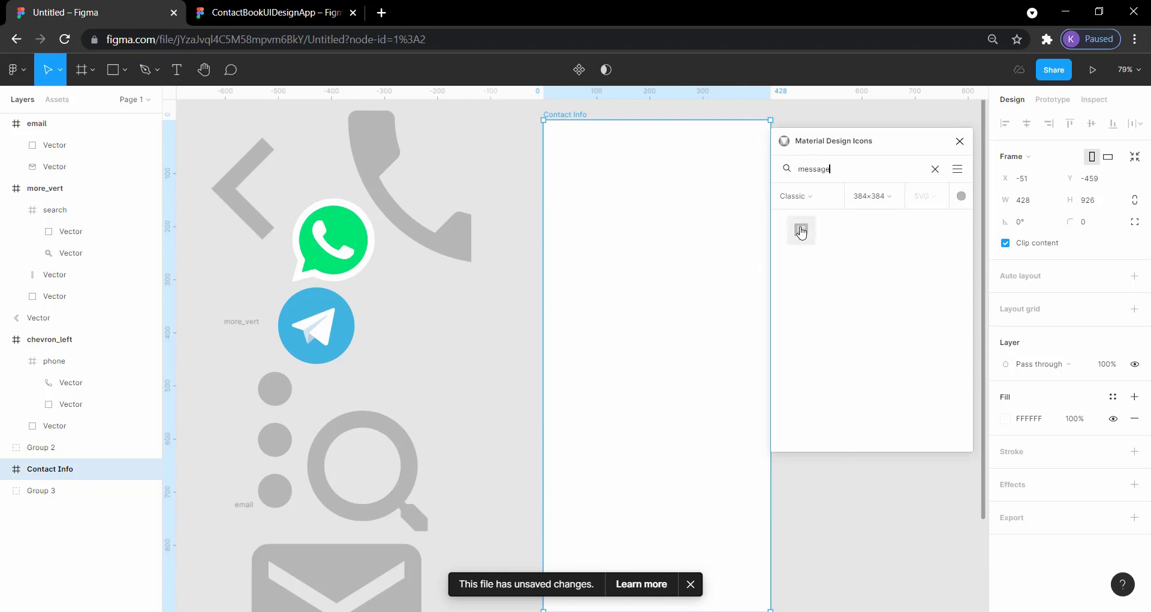
drag(801, 230, 436, 308)
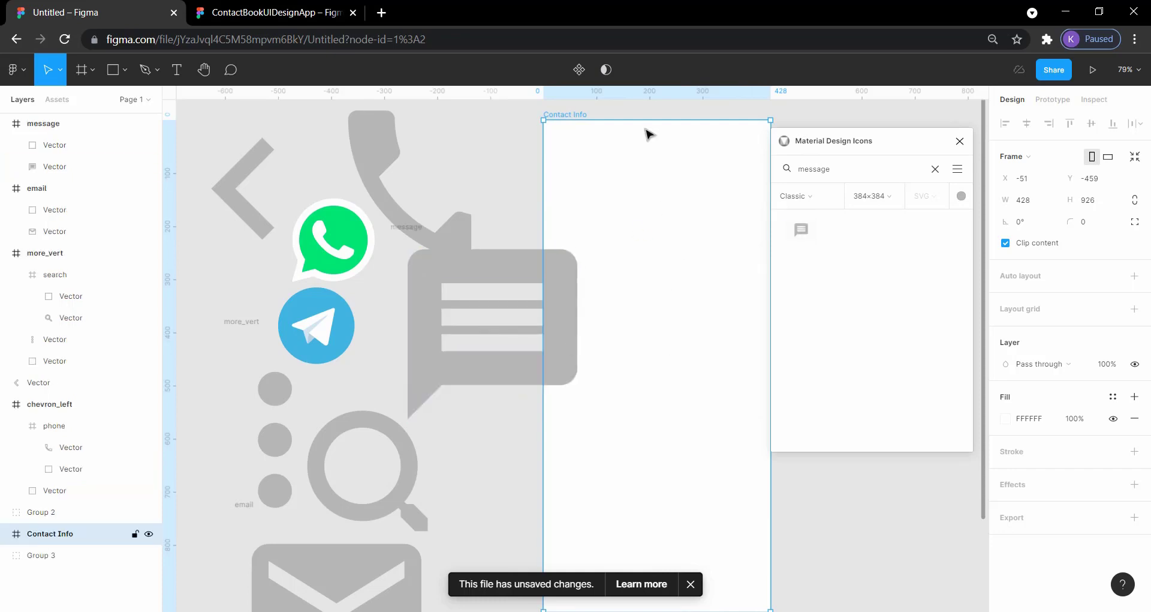
- Move the Contact Info frame right to X 147, place the filled add-circle icon from an "add" search below the message icon, and close the plugin
click(560, 115)
drag(560, 115, 666, 116)
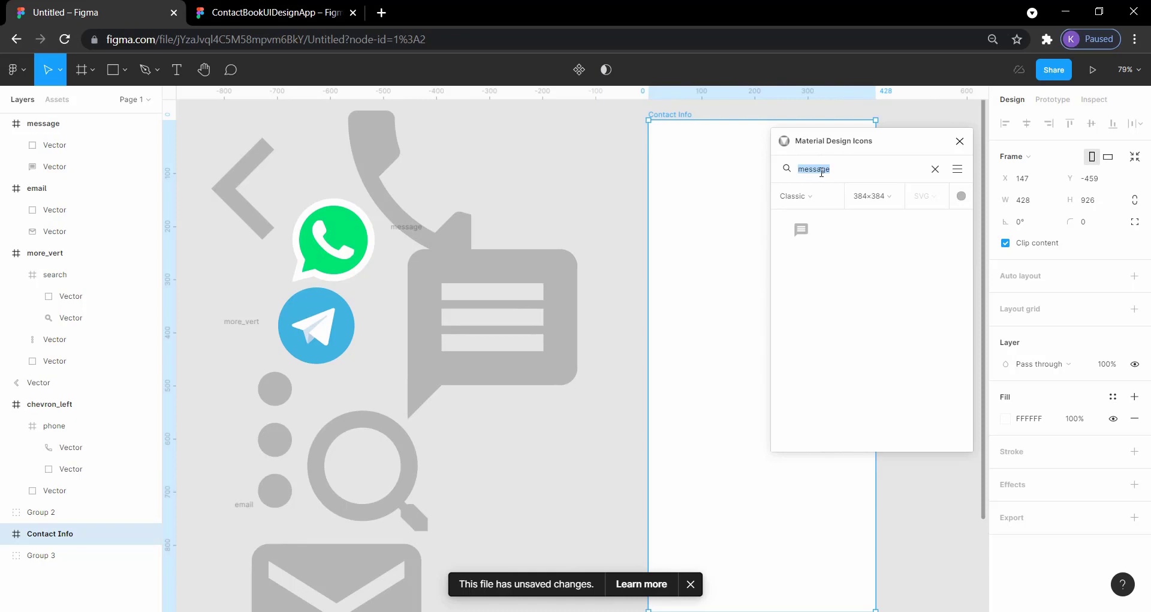
text(add)
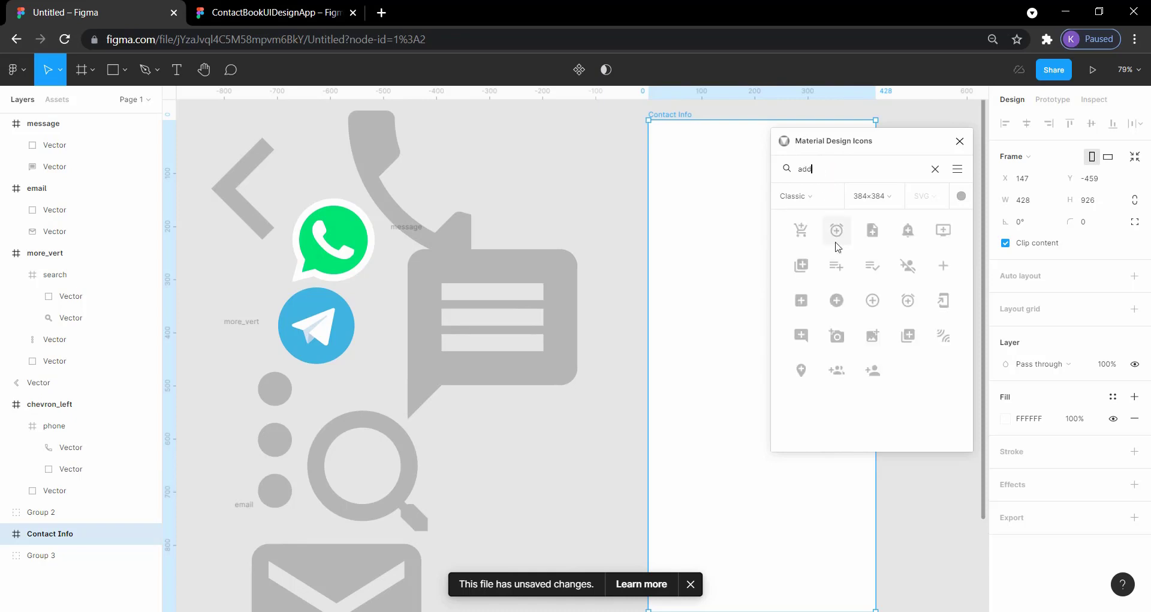
drag(843, 300, 503, 439)
click(617, 350)
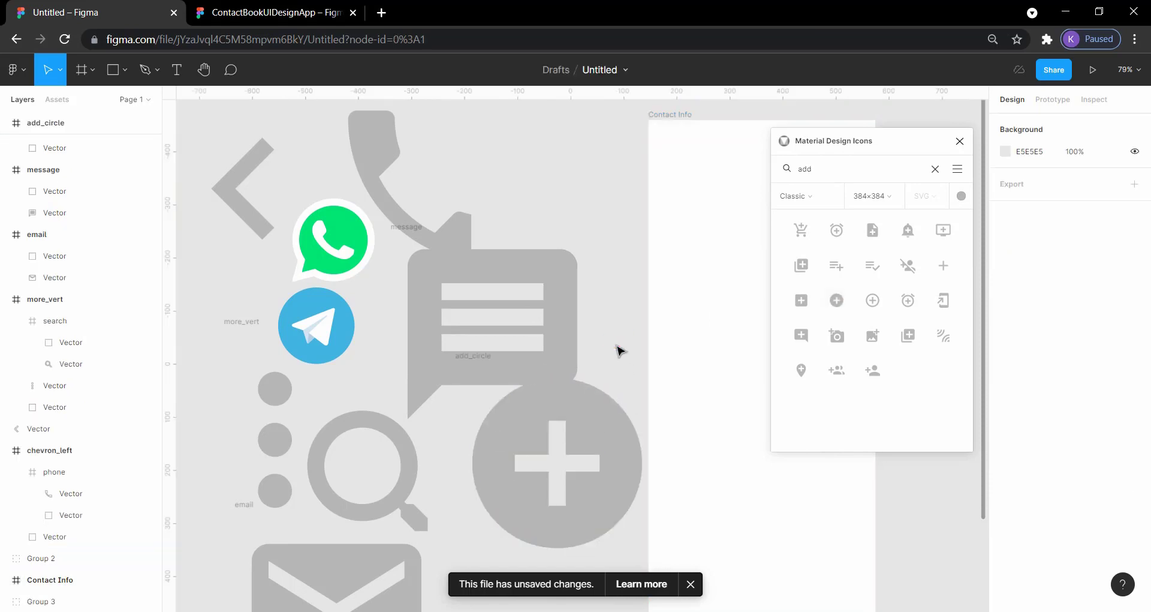
click(962, 142)
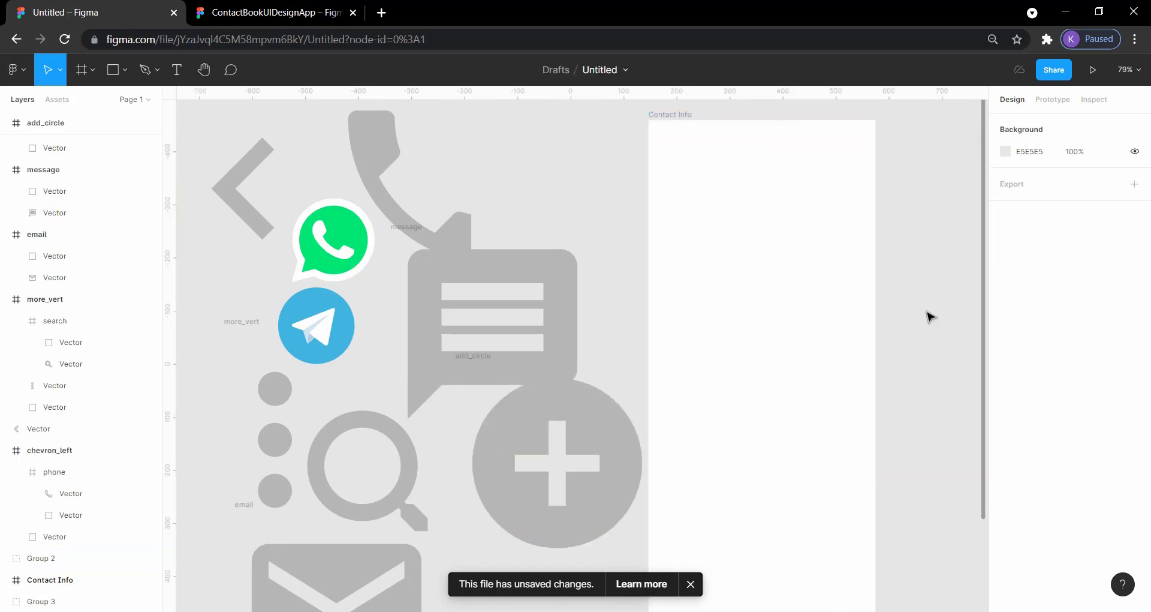
- Move the add-circle icon down and to the left so it sits clear of the message icon
scroll(930, 316, left, 2)
scroll(930, 316, down, 3)
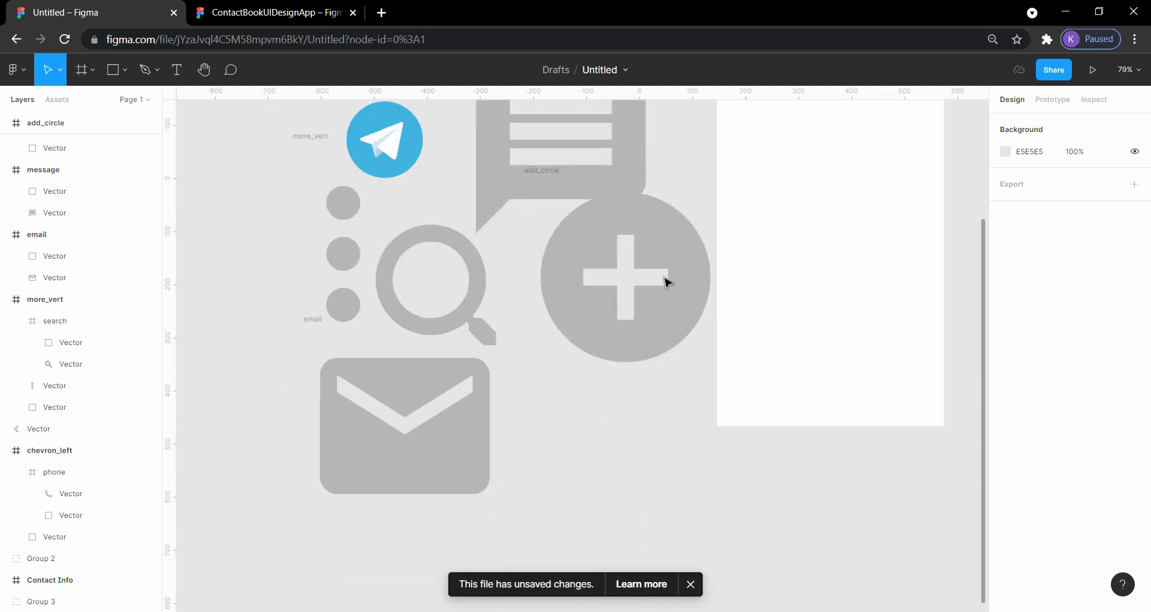
drag(663, 277, 638, 528)
drag(655, 321, 630, 344)
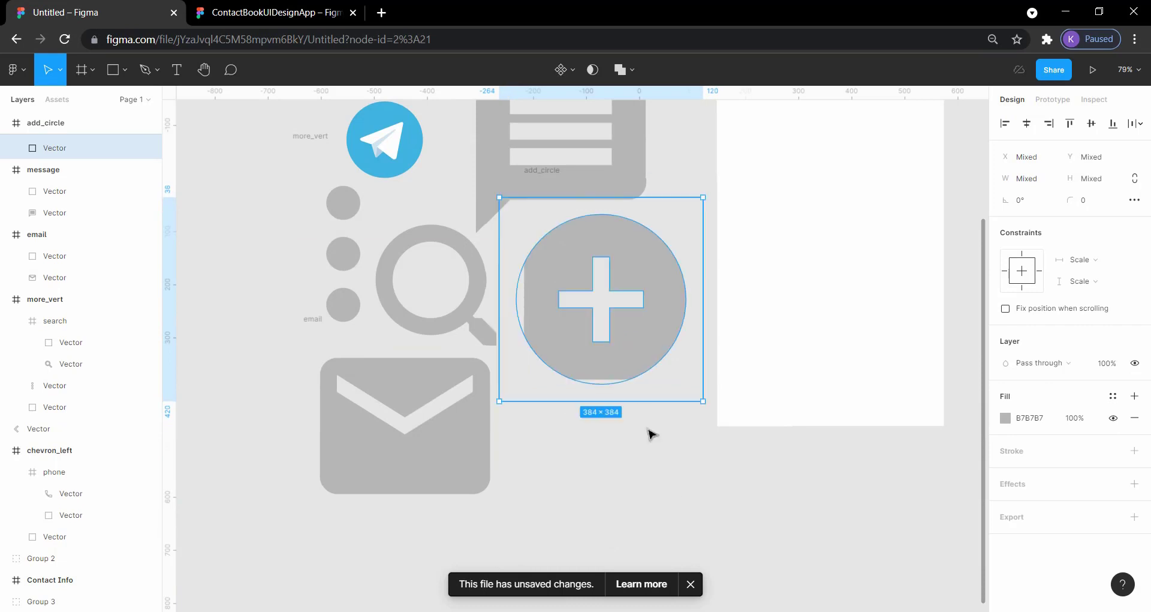
- Move the Contact Info frame further right, away from the icons, to X 448, Y -446
scroll(671, 494, right, 5)
scroll(670, 495, up, 2)
scroll(669, 494, up, 5)
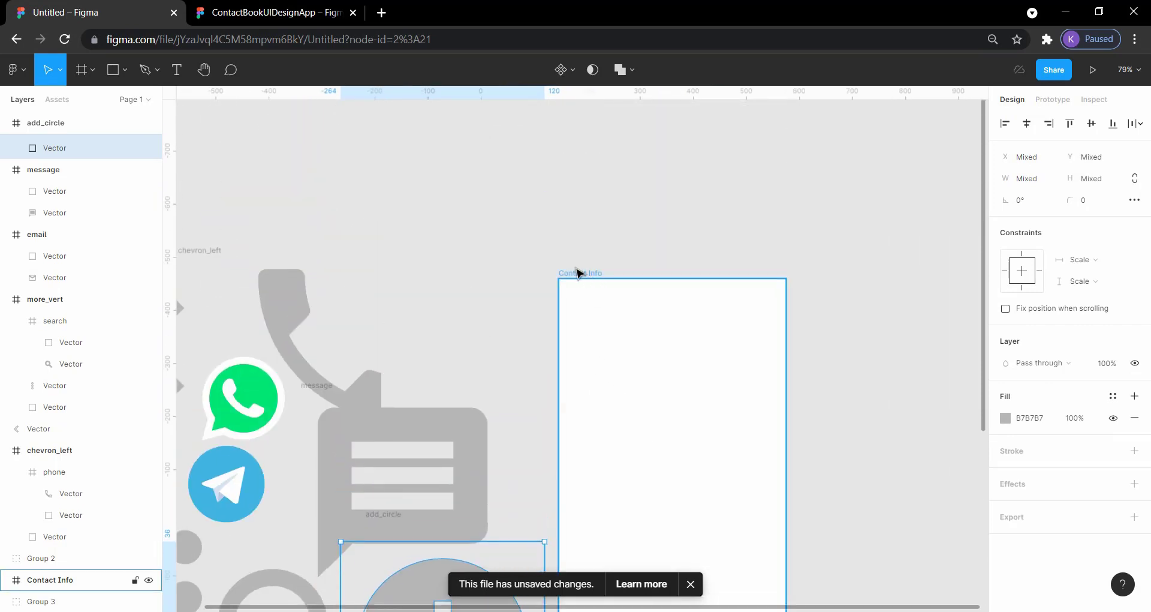
drag(573, 279, 732, 283)
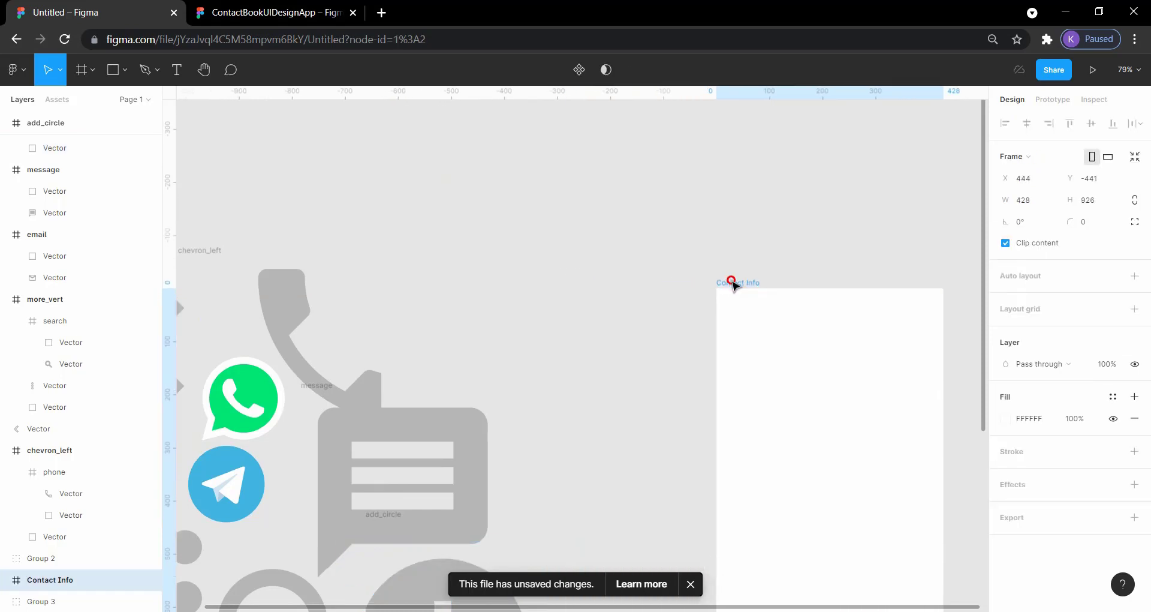
- Try scaling all the gathered icons down together and moving them up, and undo both changes
scroll(598, 355, down, 4)
scroll(598, 354, left, 3)
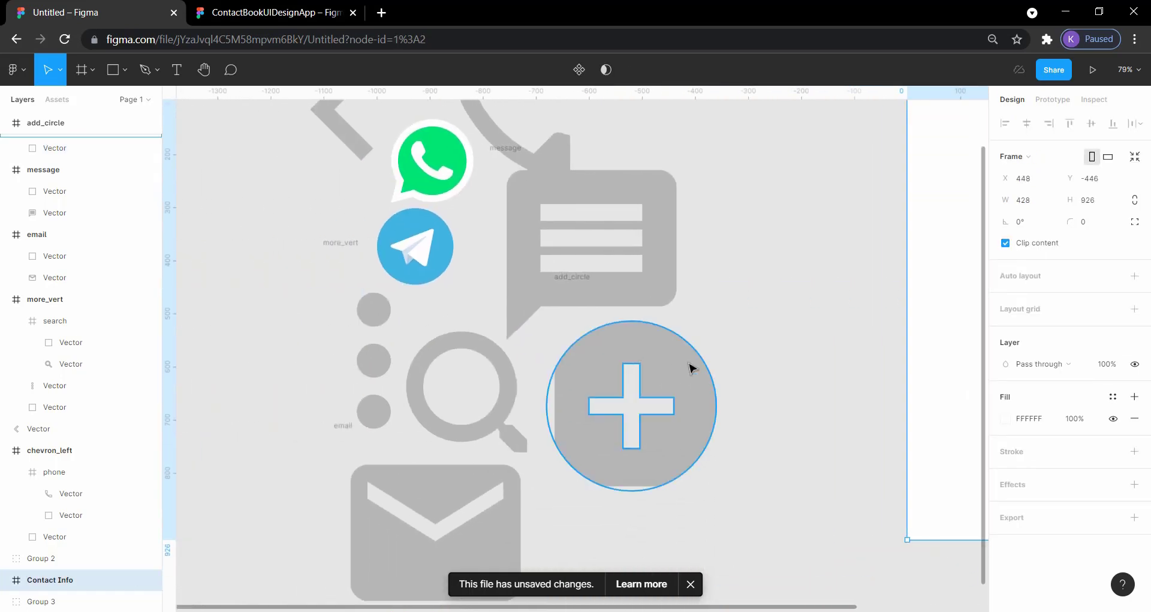
drag(737, 549, 276, 180)
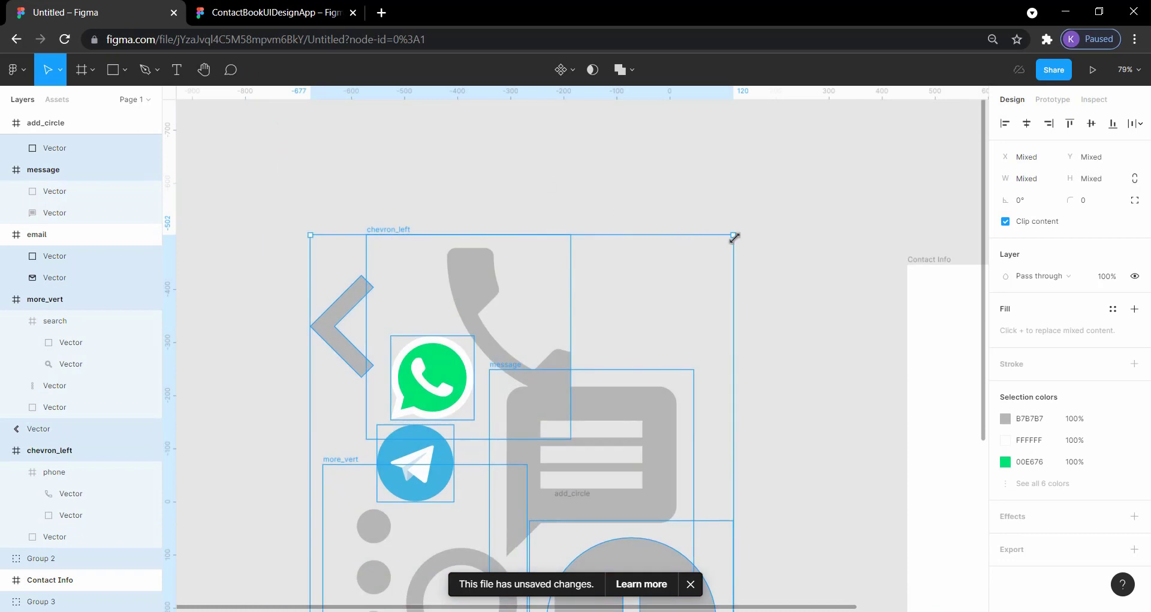
drag(734, 237, 637, 354)
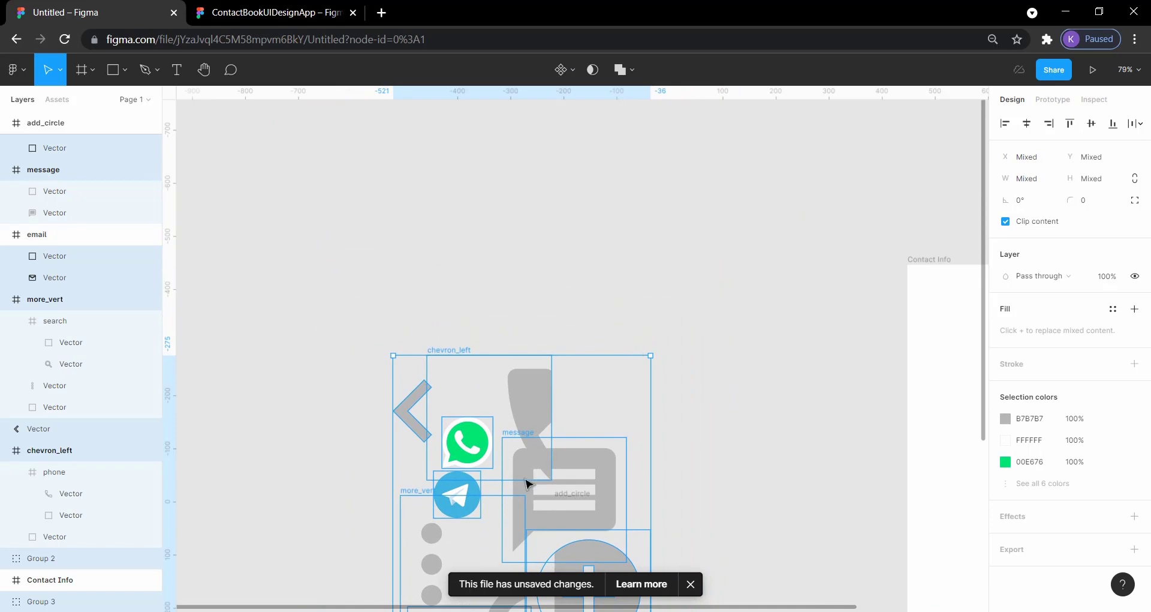
drag(526, 478, 509, 289)
key(ctrl+z)
key(ctrl+z)
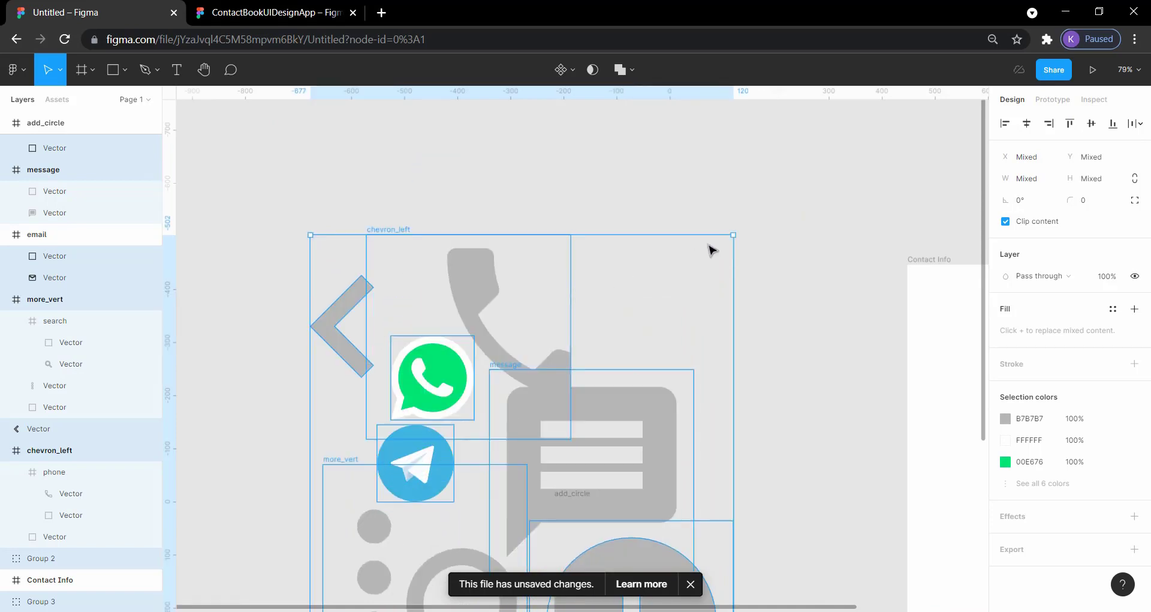
- Move the phone handset icon slightly up and to the left, and shrink it proportionally around its centre
click(783, 198)
click(482, 310)
drag(481, 310, 458, 263)
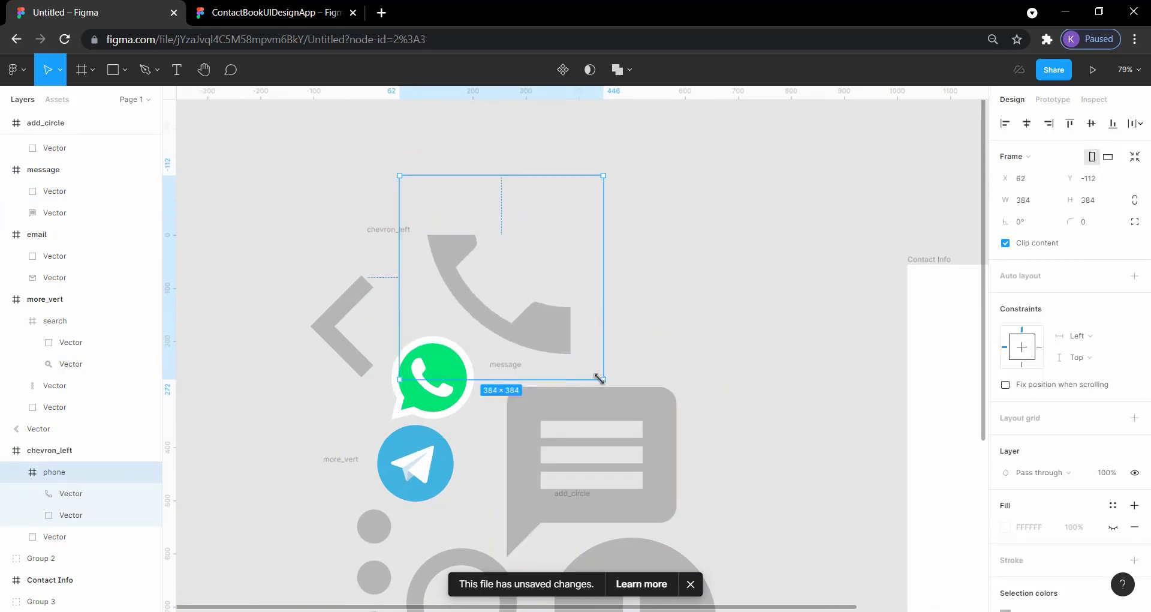
drag(600, 377, 534, 313)
- Shrink the message icon to 118 × 118 around its centre, and scale down the add-circle icon the same way
click(653, 415)
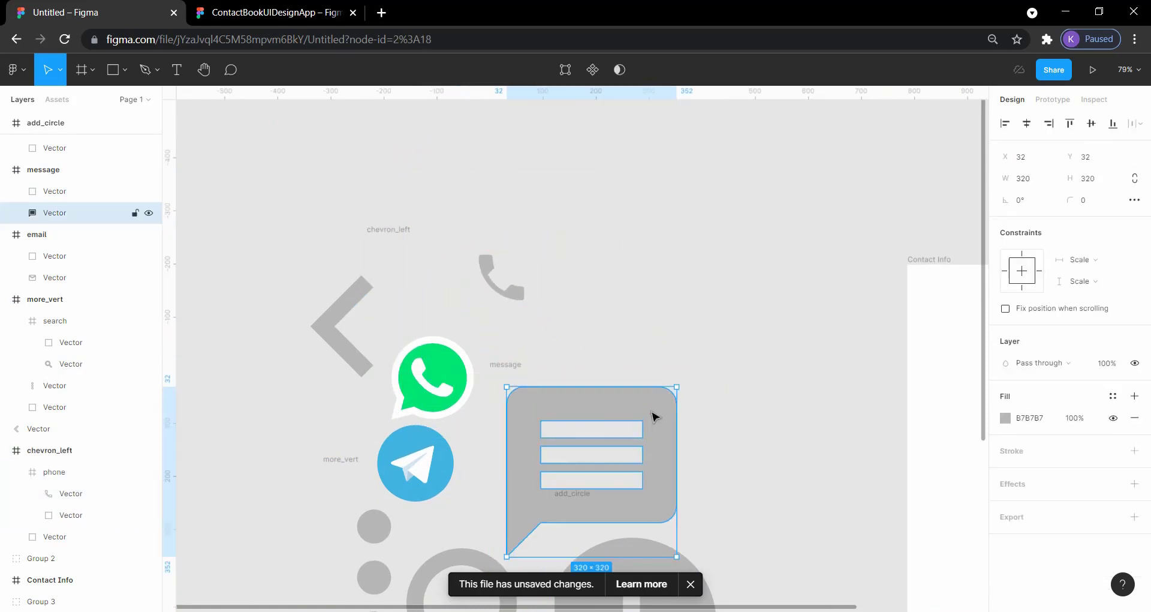
drag(676, 556, 622, 499)
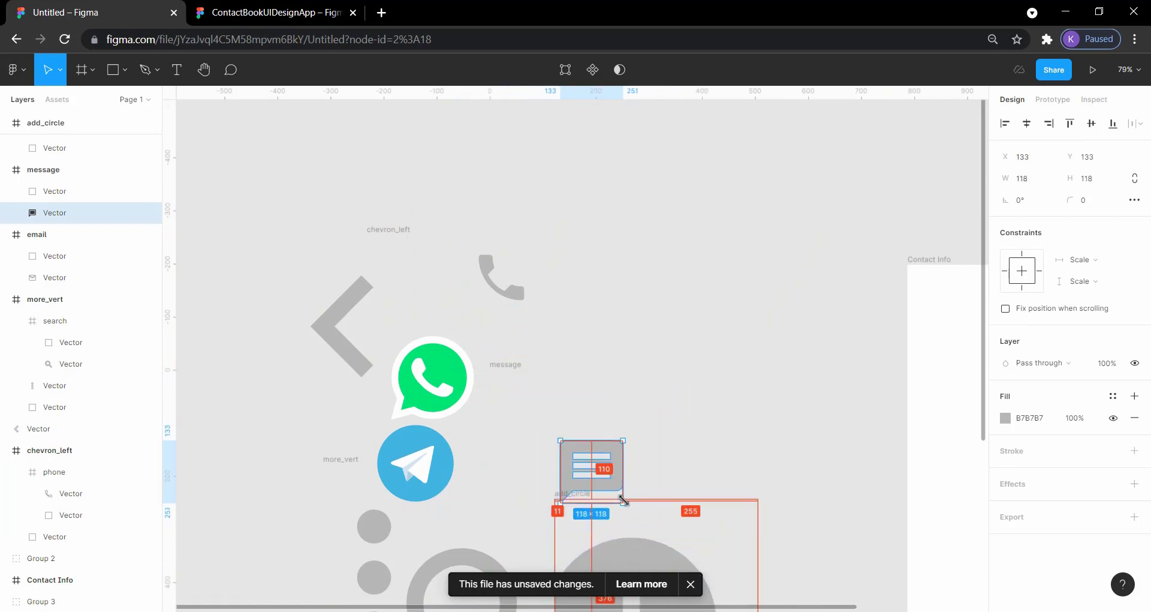
scroll(707, 462, down, 3)
click(690, 441)
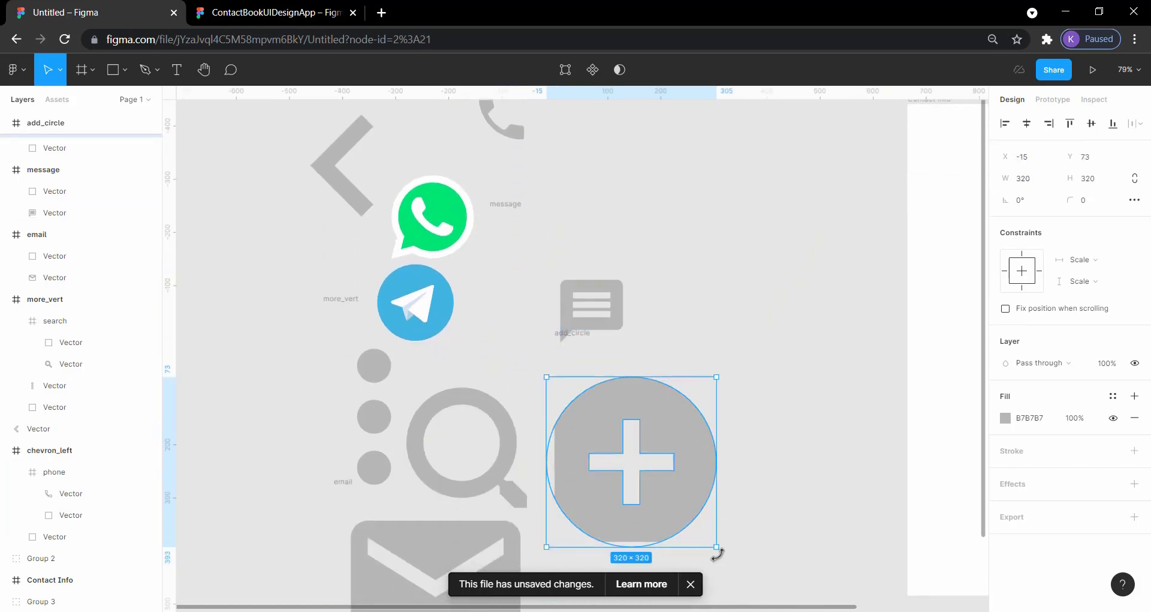
drag(717, 552, 657, 483)
- Shrink the magnifier icon's frame proportionally around its centre to 234 × 234 and clear the selection
click(565, 547)
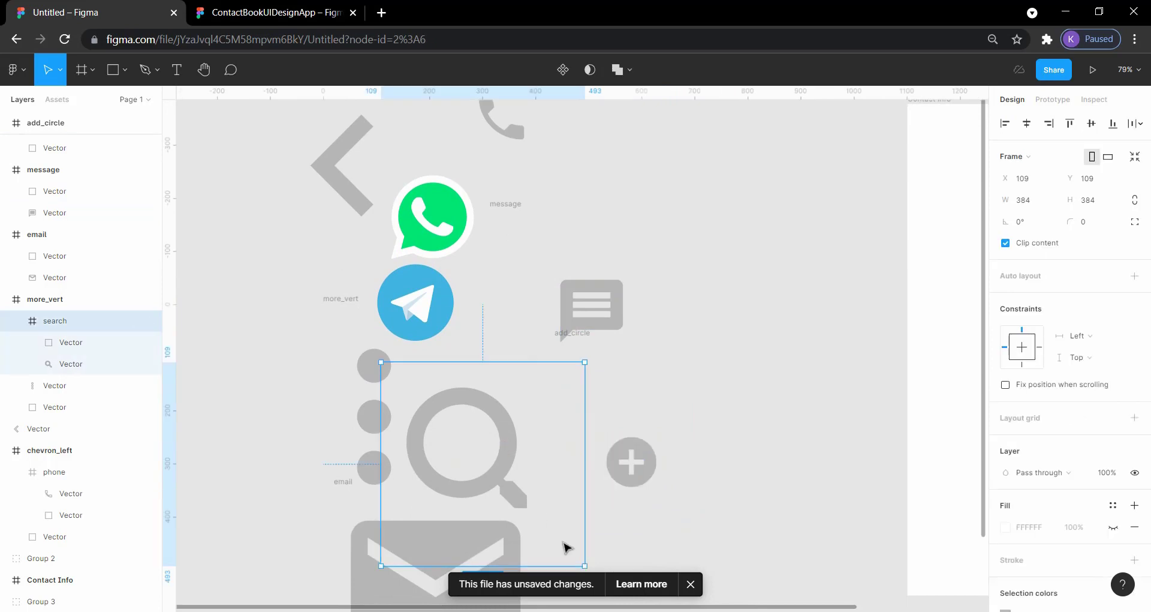
drag(583, 564, 545, 526)
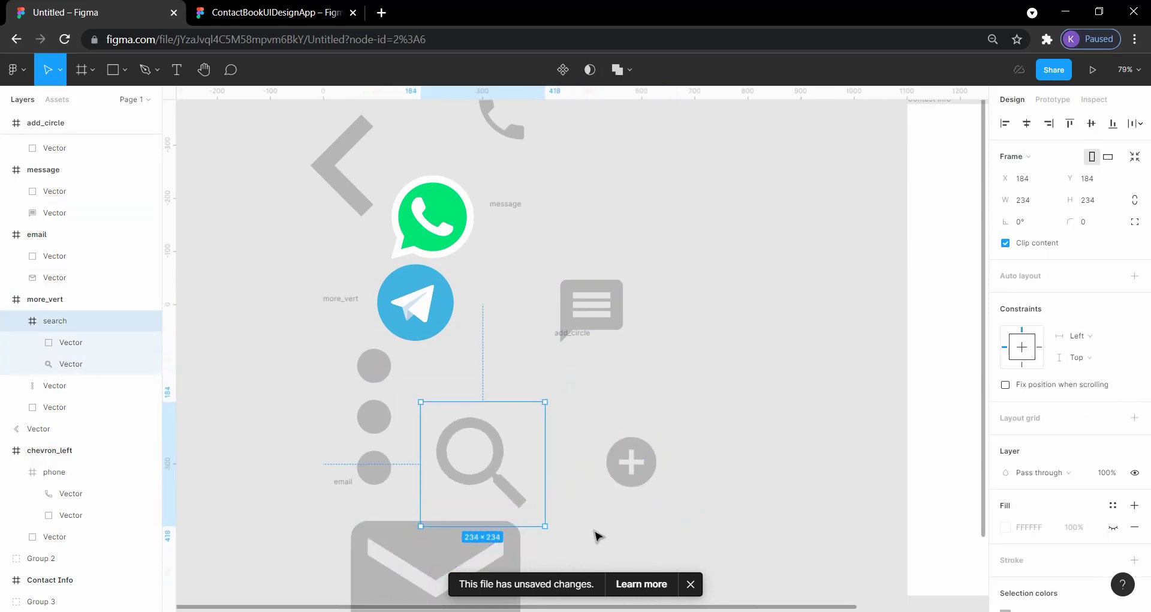
scroll(596, 534, down, 4)
click(631, 462)
- Inspect the divider line beneath the profile section of the Contact Information screen in the ContactBookUIDesignApp reference file
scroll(764, 403, right, 9)
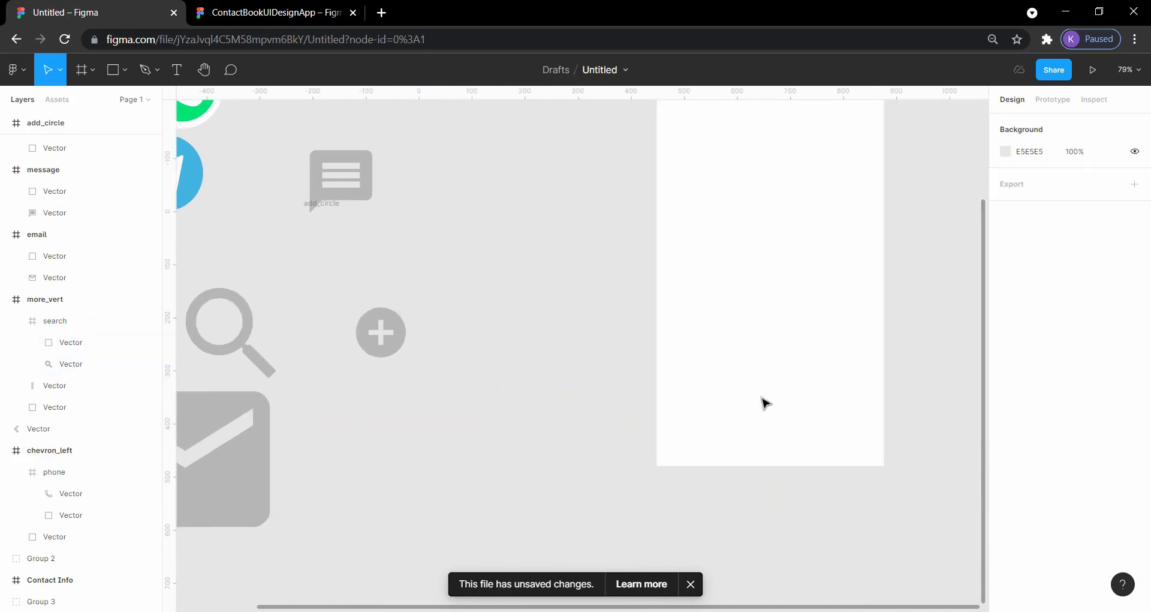
scroll(763, 404, up, 4)
scroll(763, 403, right, 3)
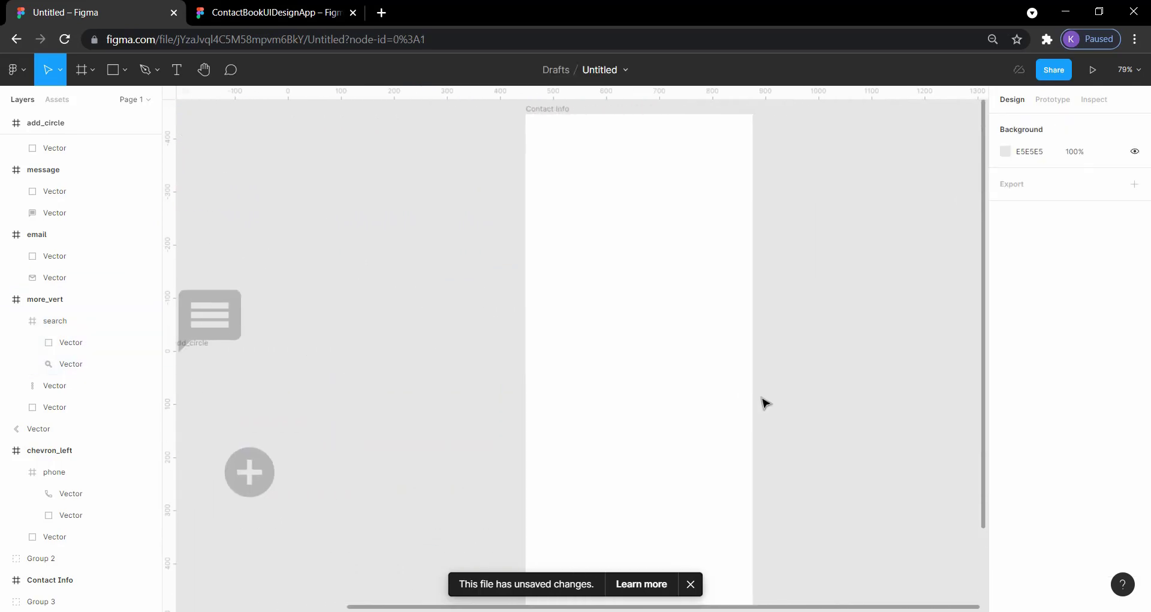
click(288, 13)
click(579, 268)
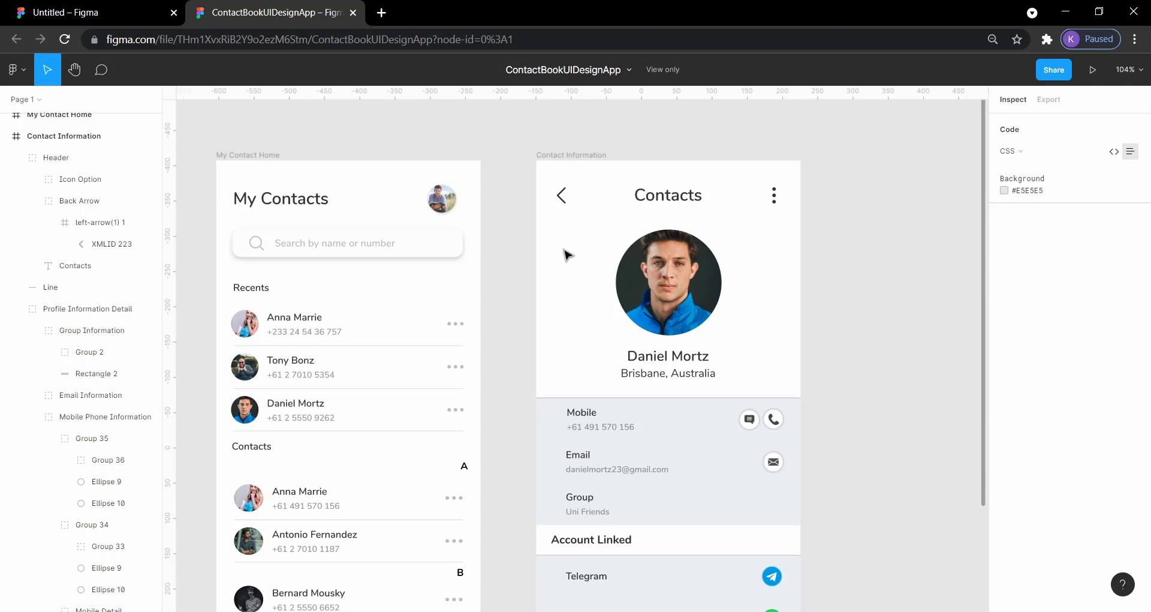
click(597, 398)
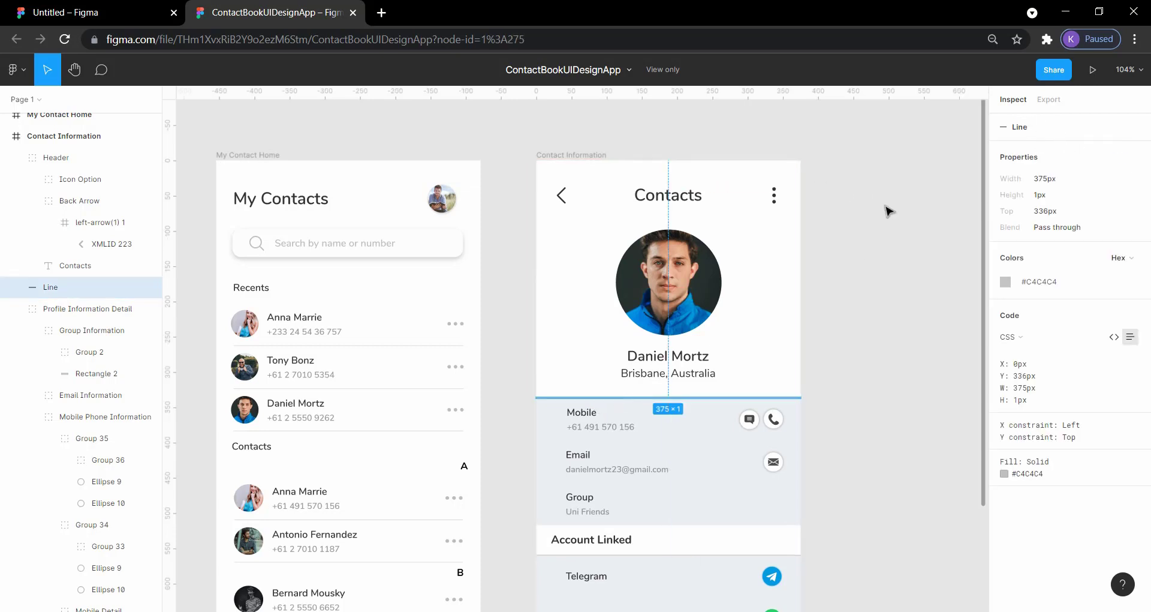
click(840, 186)
- Return to the Untitled file and draw a horizontal line across the Contact Info frame's full 428 width at Y 254
click(96, 10)
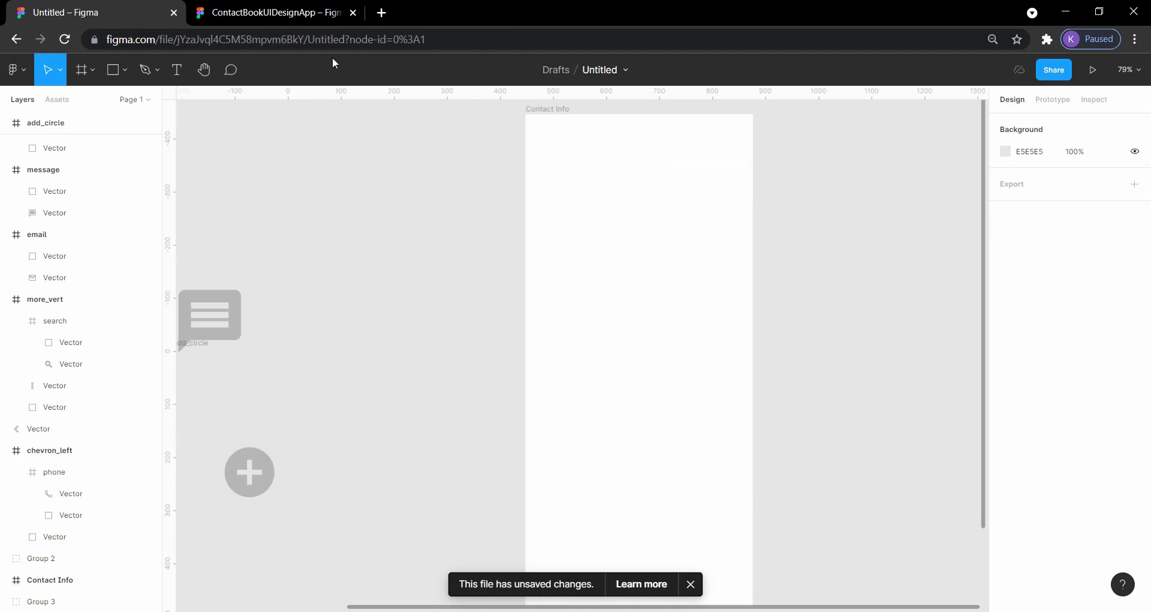
click(129, 68)
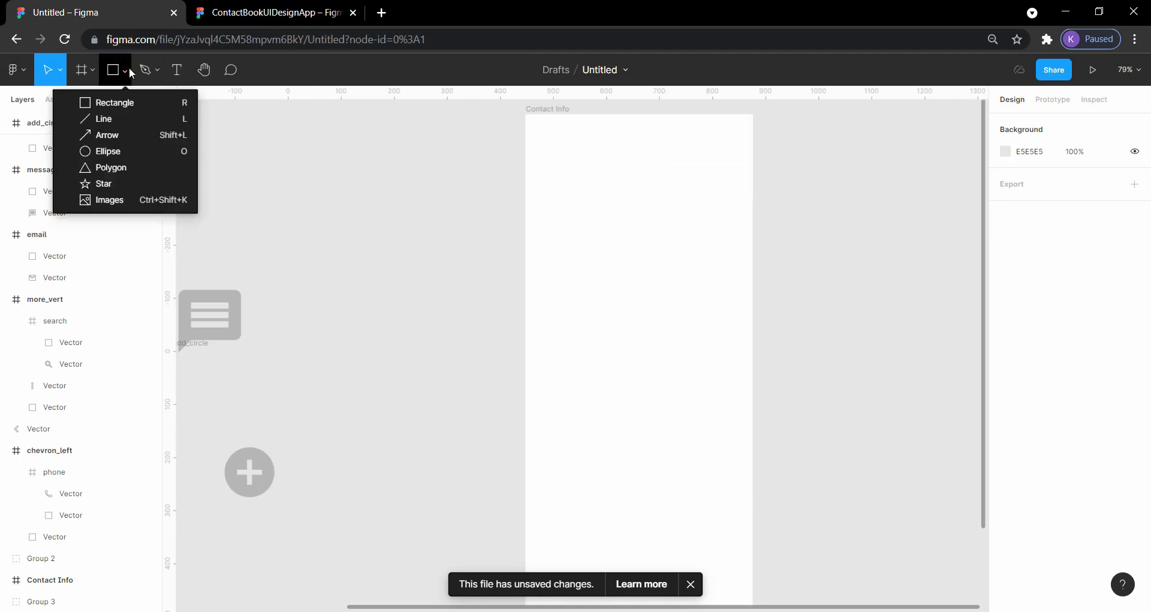
click(111, 120)
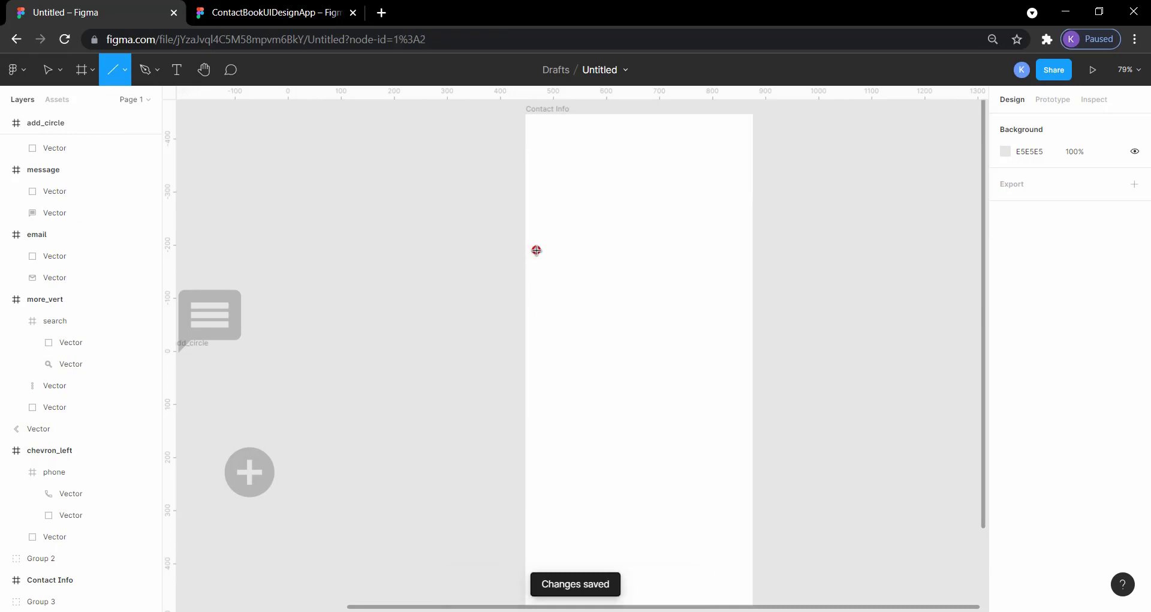
drag(526, 248, 606, 259)
drag(737, 254, 752, 254)
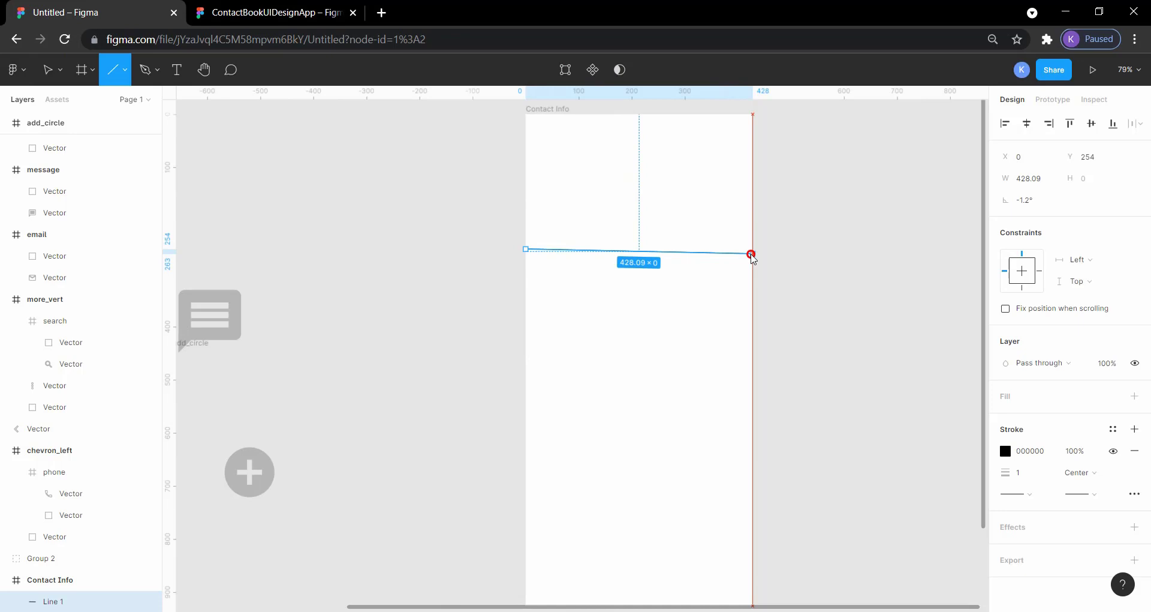
drag(751, 255, 751, 255)
click(784, 259)
click(735, 248)
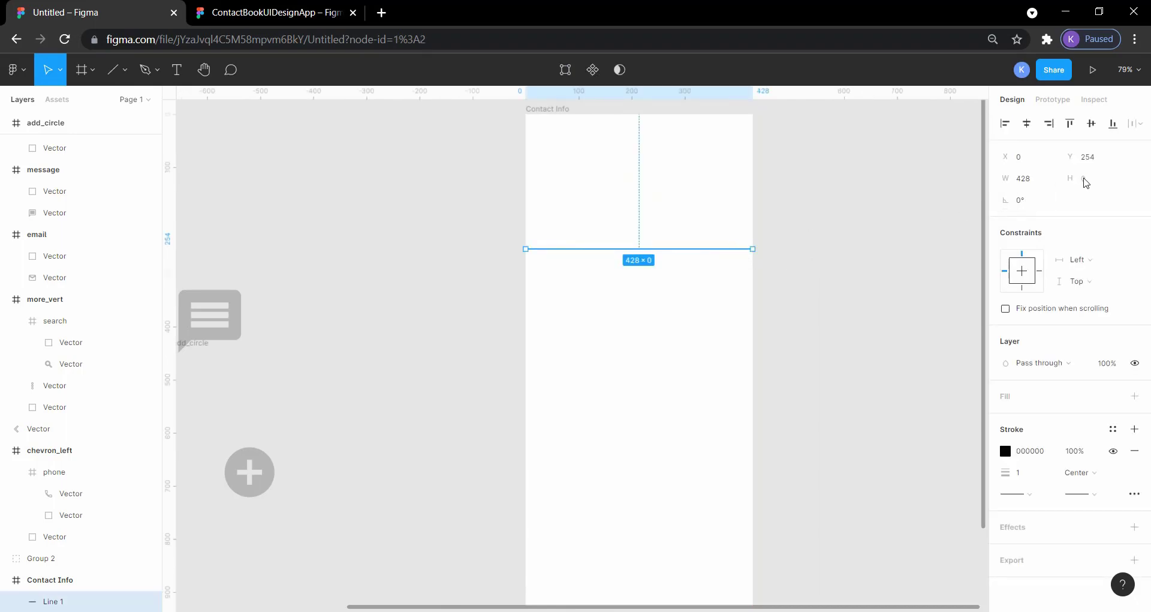
click(905, 272)
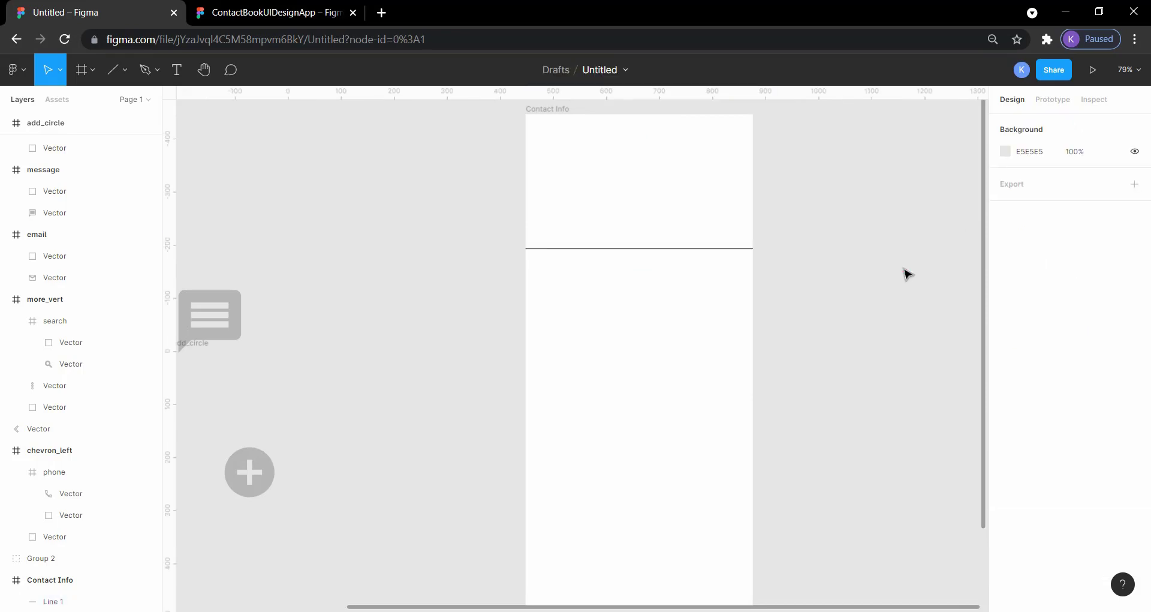
- Change the divider line's stroke to the grey from the document colors
click(708, 251)
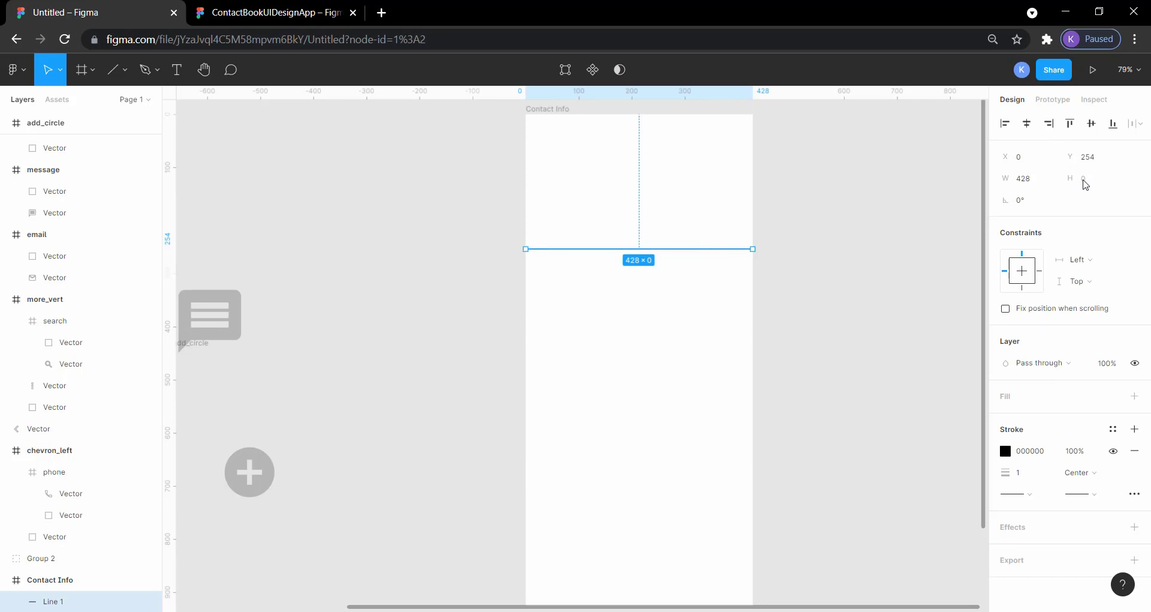
click(1019, 473)
click(1008, 453)
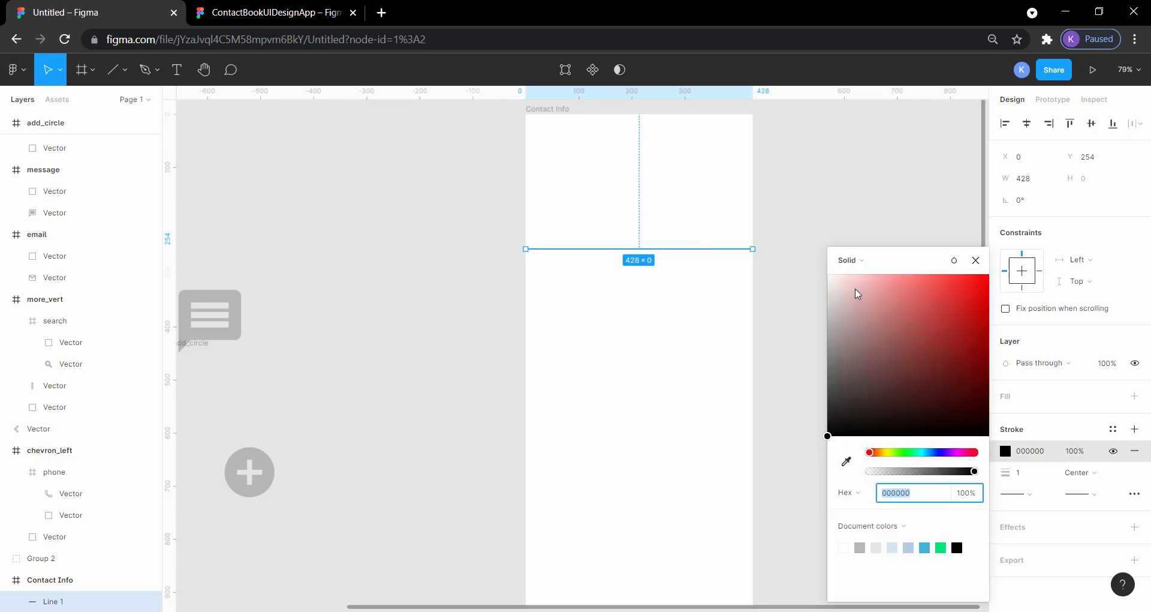
click(829, 308)
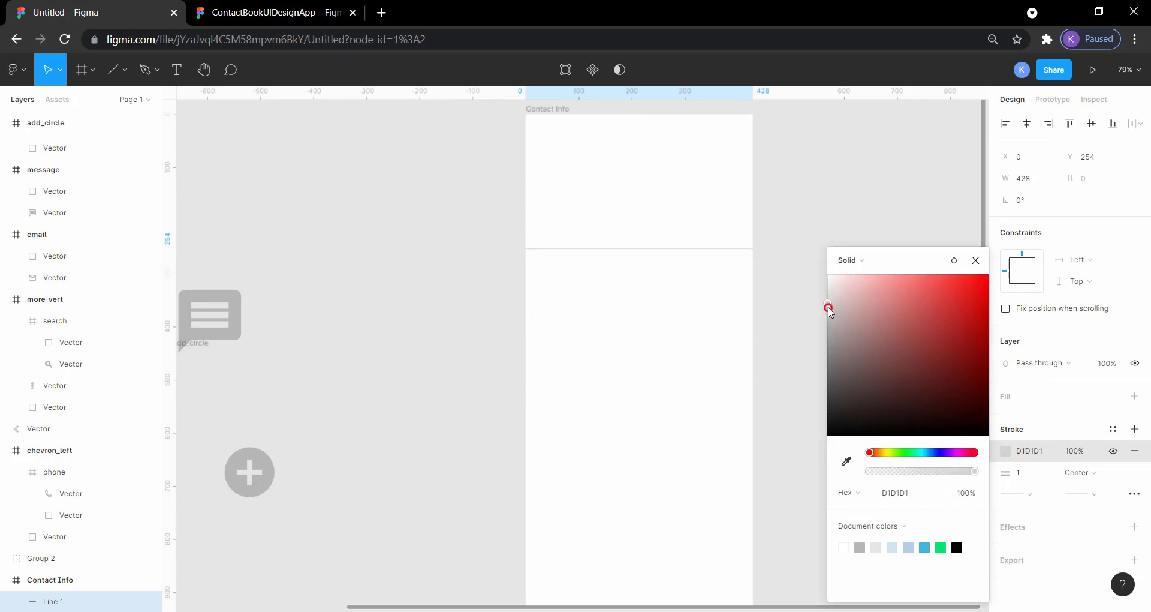
mouse_move(830, 308)
mouse_down()
mouse_move(825, 338)
mouse_move(826, 320)
mouse_up()
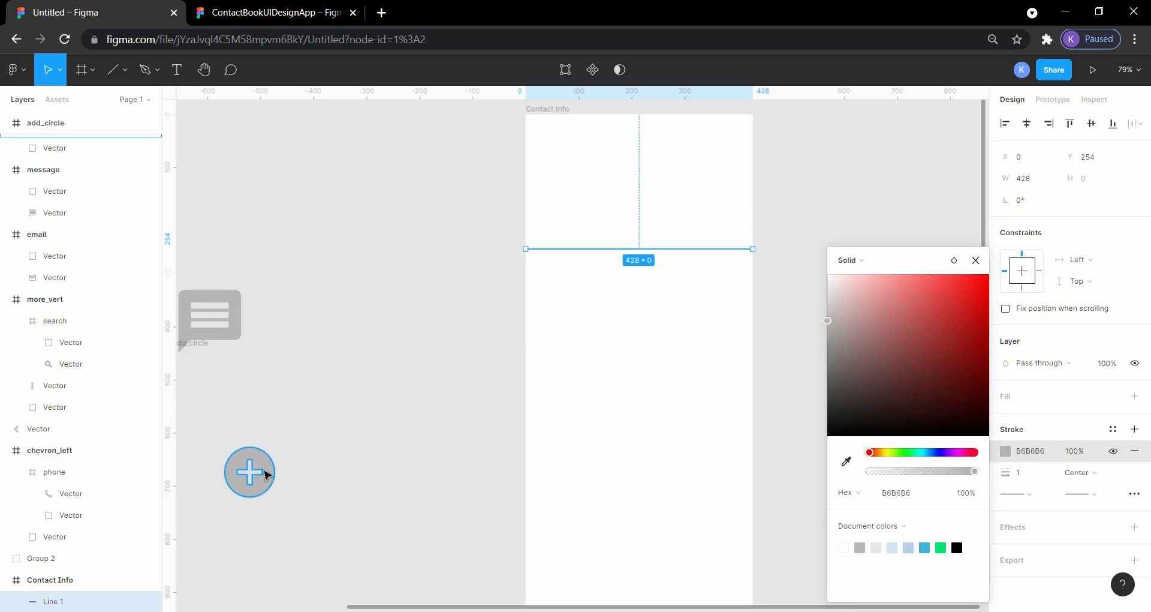
click(859, 547)
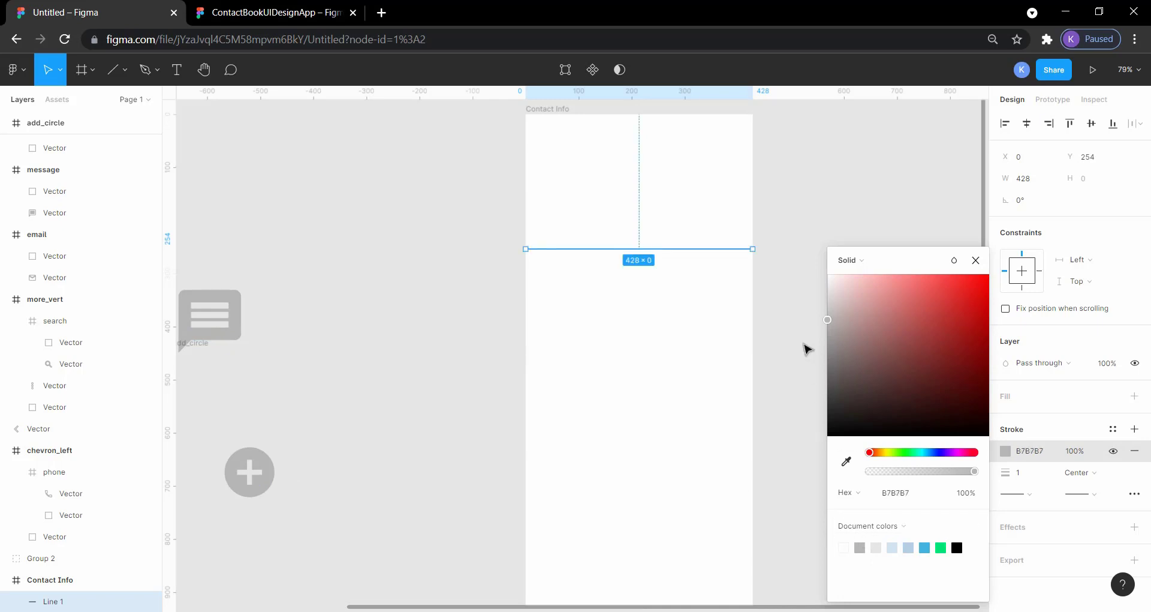
click(805, 347)
- Switch back to the ContactBookUIDesignApp reference file and check the properties of its divider line
click(276, 8)
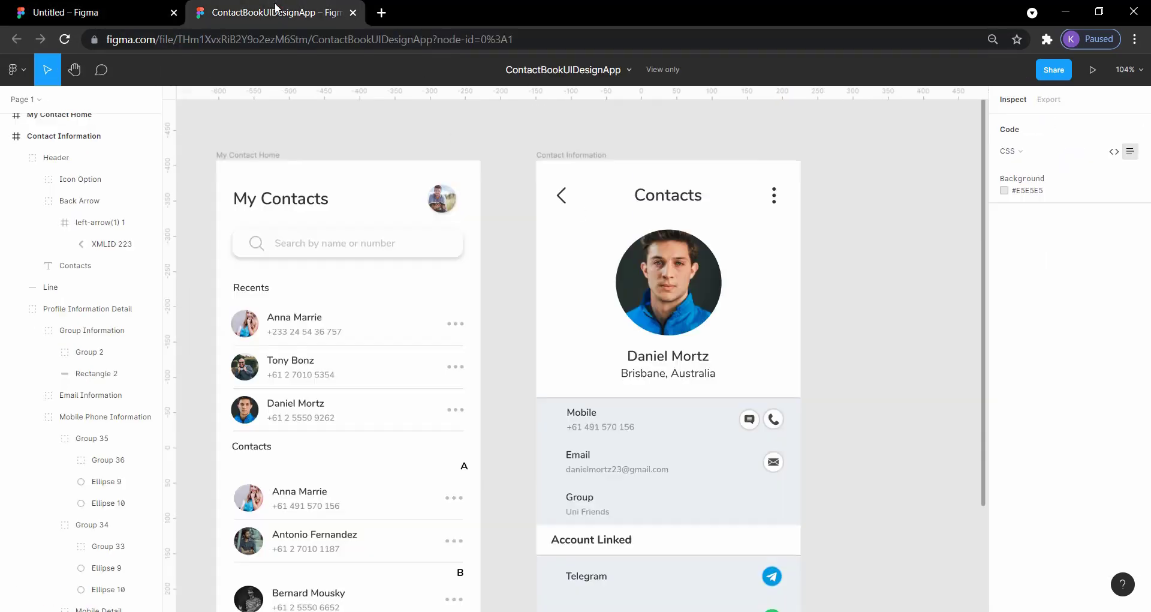
click(604, 398)
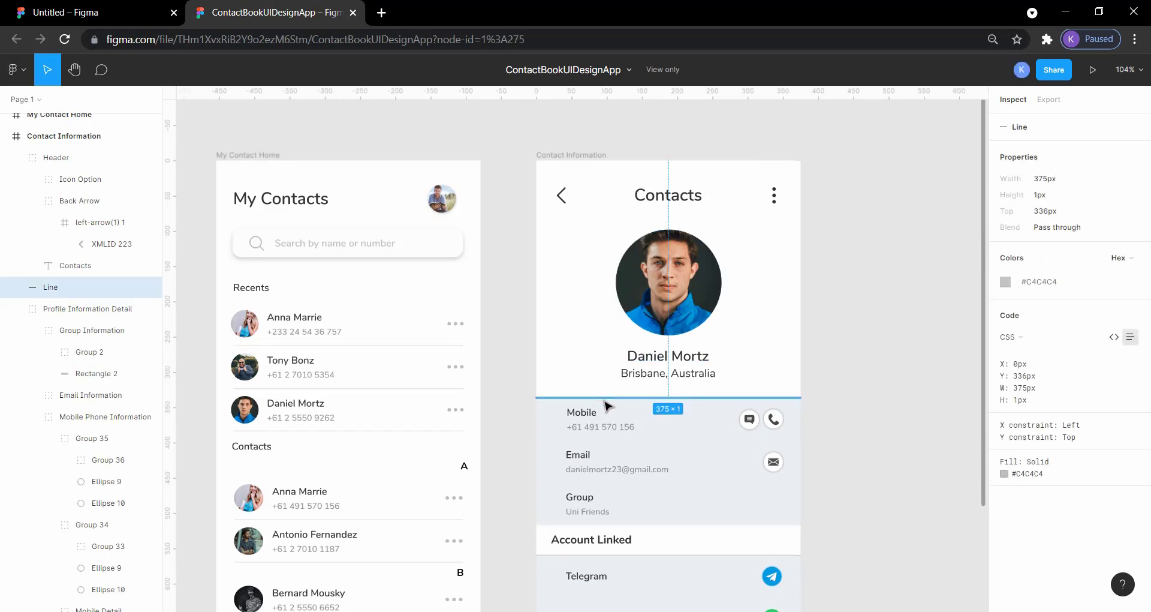